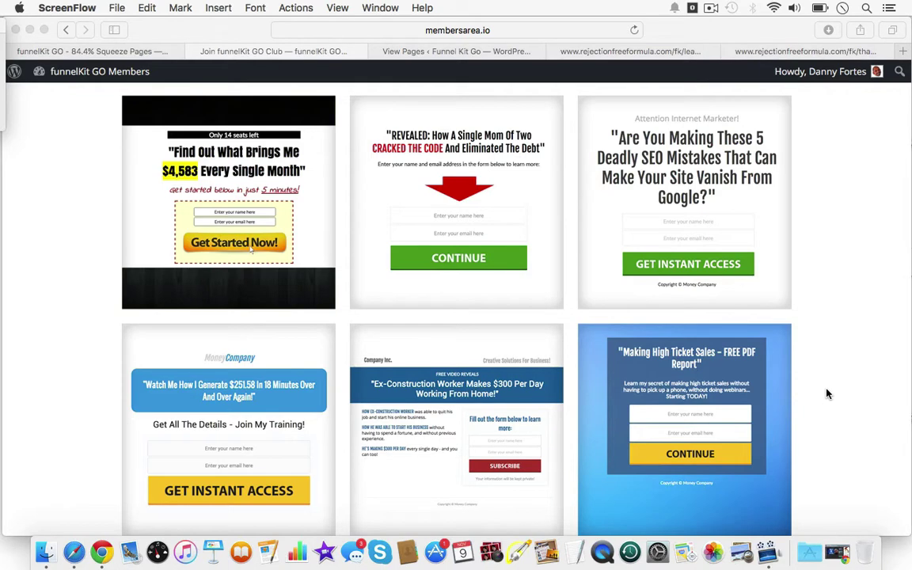
From View Pages, open the Traffic & Leads 2 page for editing at its background settings.
{"action": "left_click", "coordinate": [291, 52]}
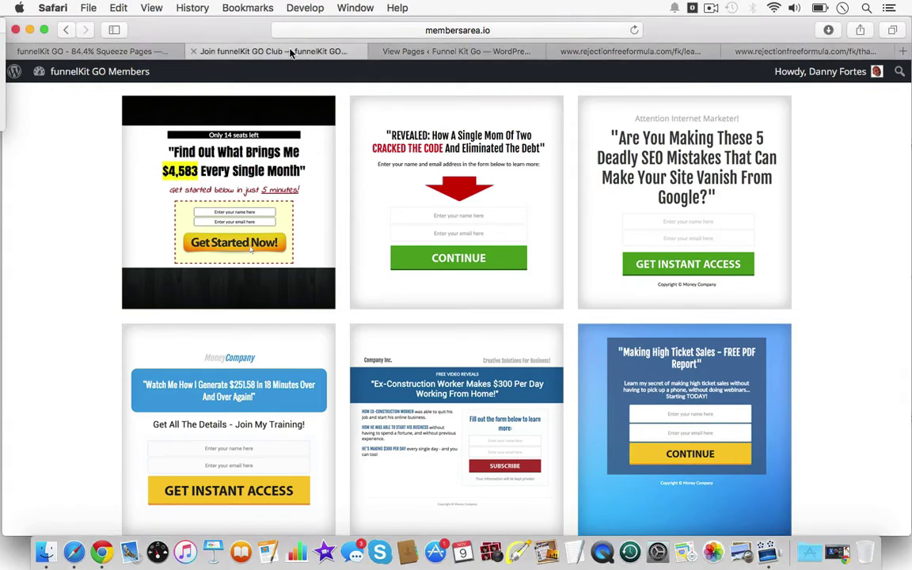
{"action": "left_click", "coordinate": [444, 52]}
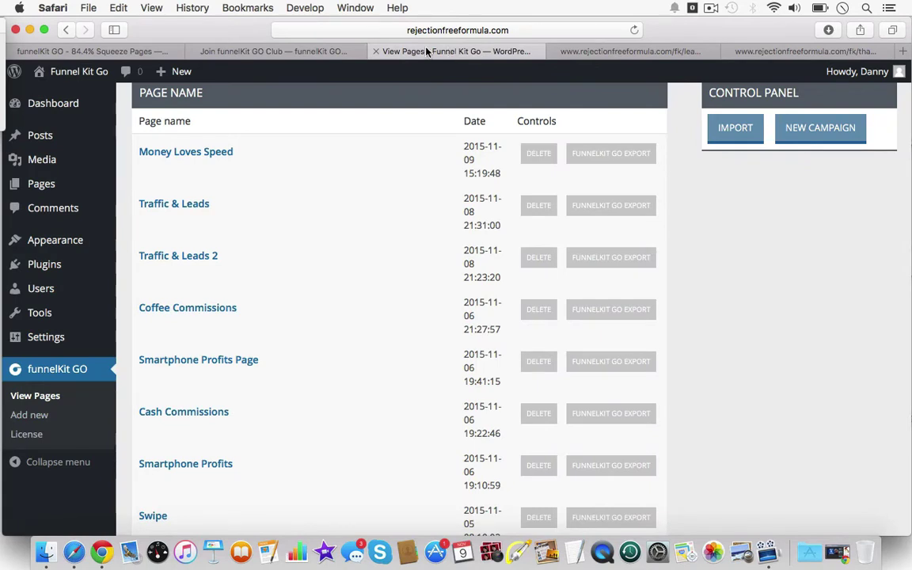
{"action": "mouse_move", "coordinate": [193, 217]}
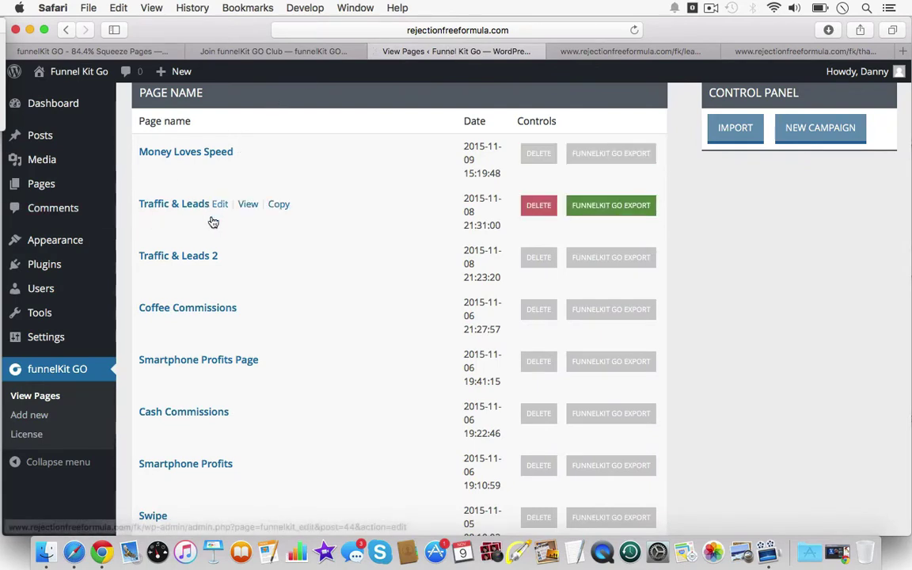
{"action": "left_click", "coordinate": [227, 260]}
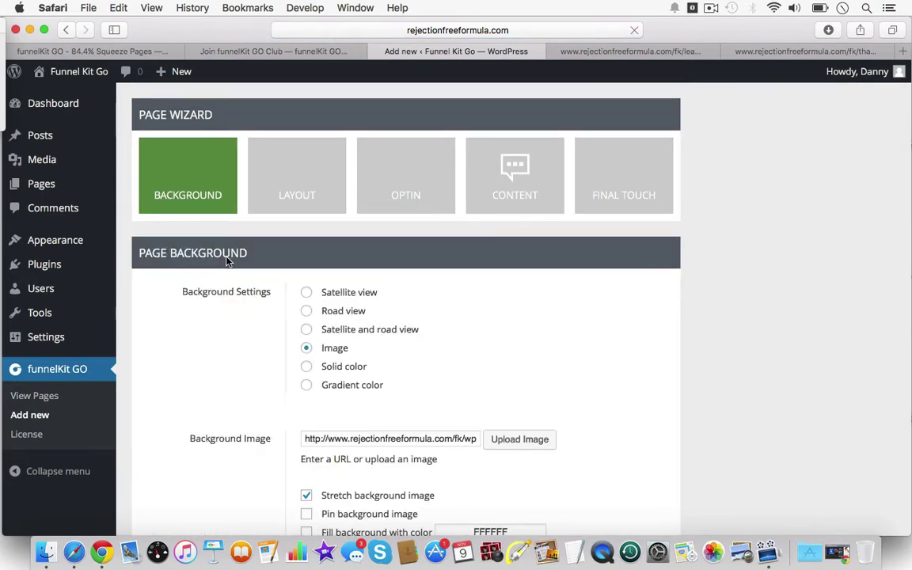
{"action": "scroll", "coordinate": [607, 320], "scroll_direction": "down", "scroll_amount": 1}
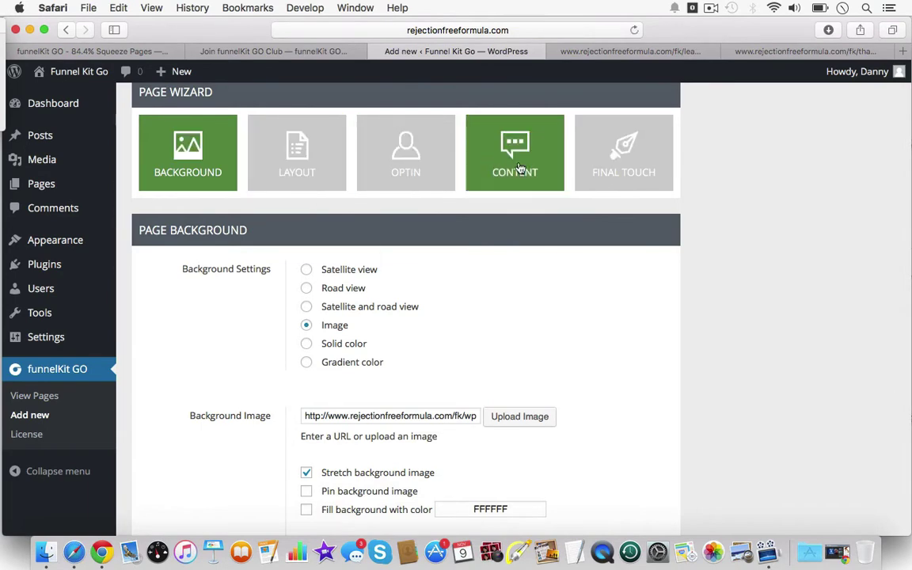
In the Content step, move the YOU text block to the top of its column.
{"action": "left_click", "coordinate": [521, 171]}
{"action": "scroll", "coordinate": [644, 304], "scroll_direction": "down", "scroll_amount": 2}
{"action": "scroll", "coordinate": [644, 304], "scroll_direction": "down", "scroll_amount": 2}
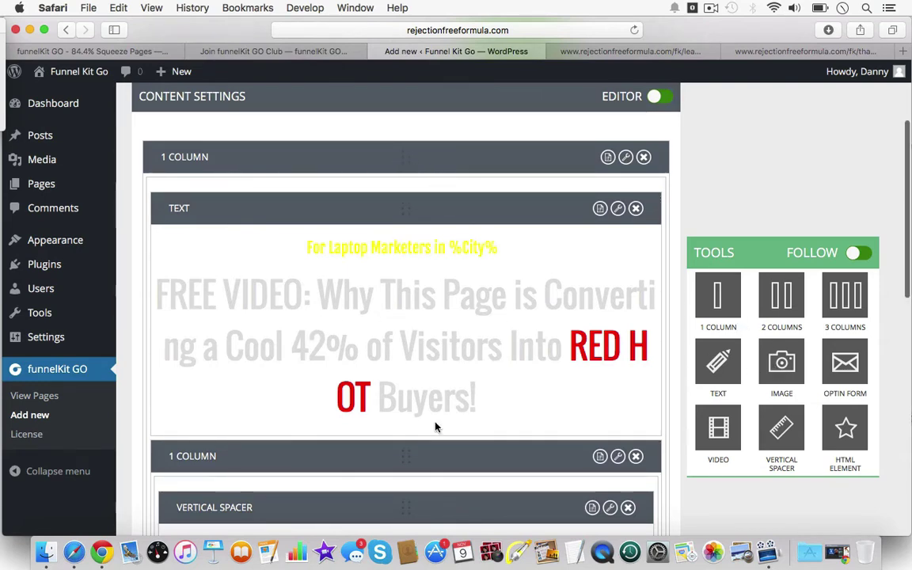
{"action": "scroll", "coordinate": [435, 427], "scroll_direction": "down", "scroll_amount": 5}
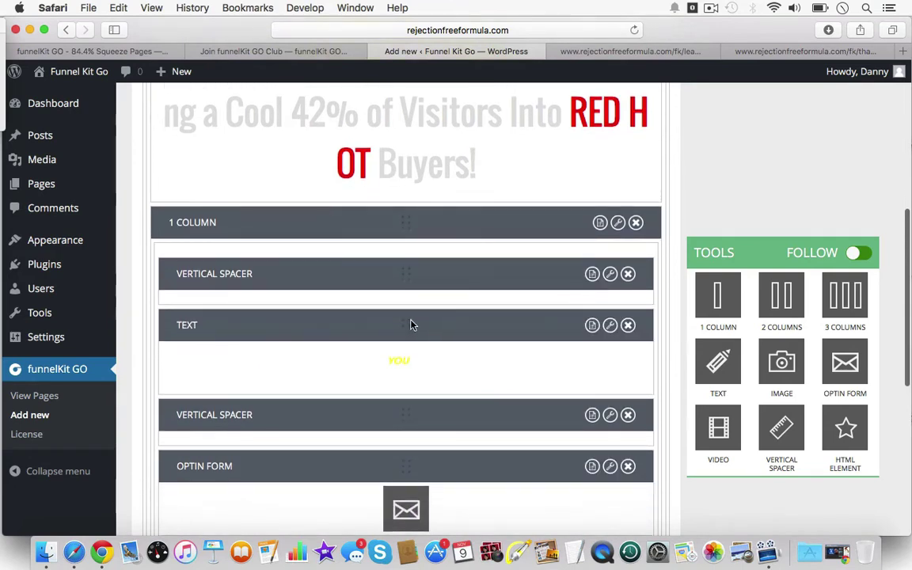
{"action": "left_click_drag", "start_coordinate": [410, 324], "coordinate": [410, 295]}
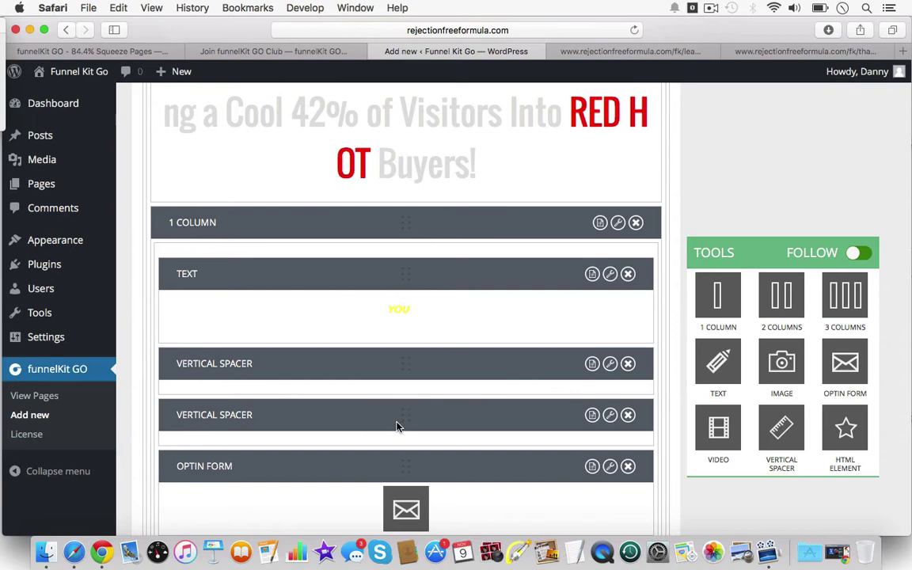
Place a vertical spacer above the second 1 Column row and review the content blocks.
{"action": "left_click_drag", "start_coordinate": [399, 417], "coordinate": [458, 295]}
{"action": "scroll", "coordinate": [459, 295], "scroll_direction": "down", "scroll_amount": 2}
{"action": "scroll", "coordinate": [457, 296], "scroll_direction": "up", "scroll_amount": 1}
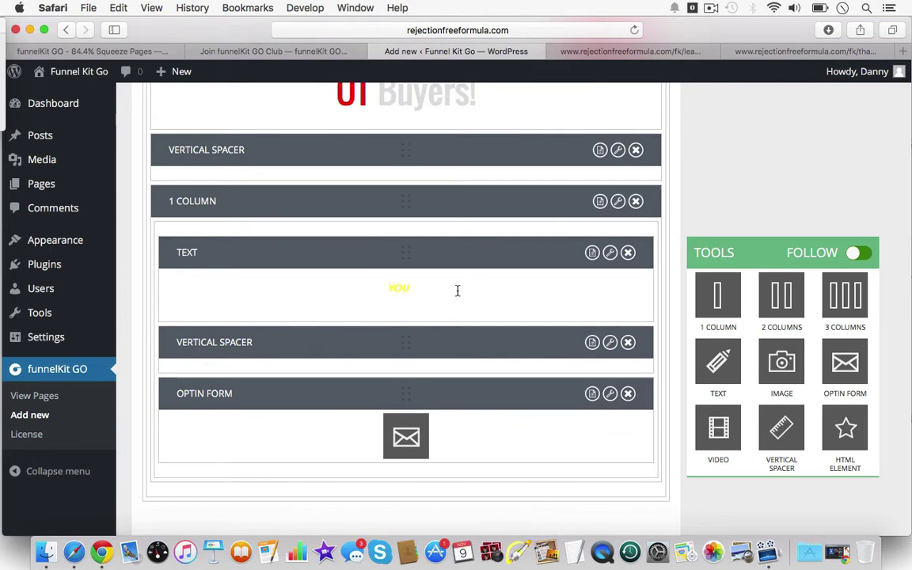
{"action": "scroll", "coordinate": [457, 290], "scroll_direction": "up", "scroll_amount": 8}
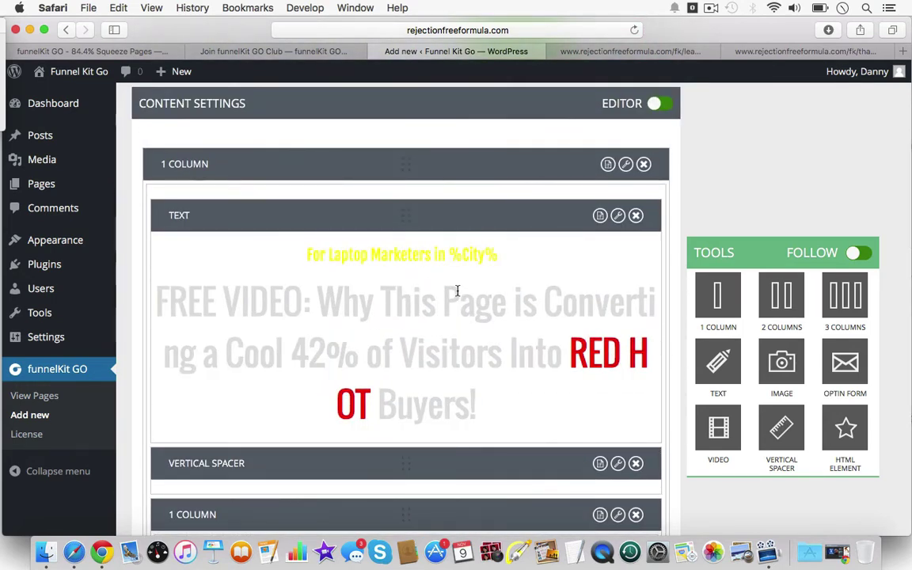
{"action": "scroll", "coordinate": [457, 293], "scroll_direction": "up", "scroll_amount": 4}
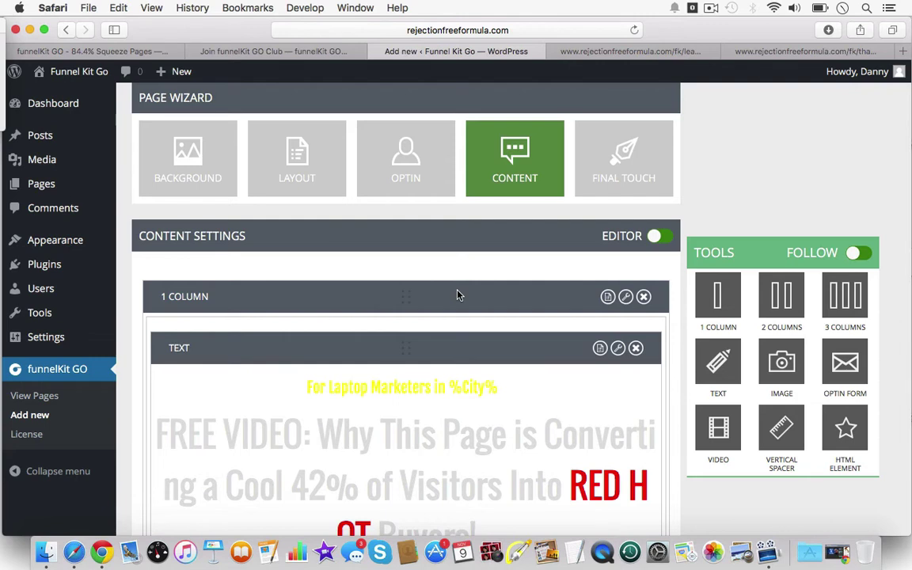
{"action": "scroll", "coordinate": [457, 295], "scroll_direction": "up", "scroll_amount": 1}
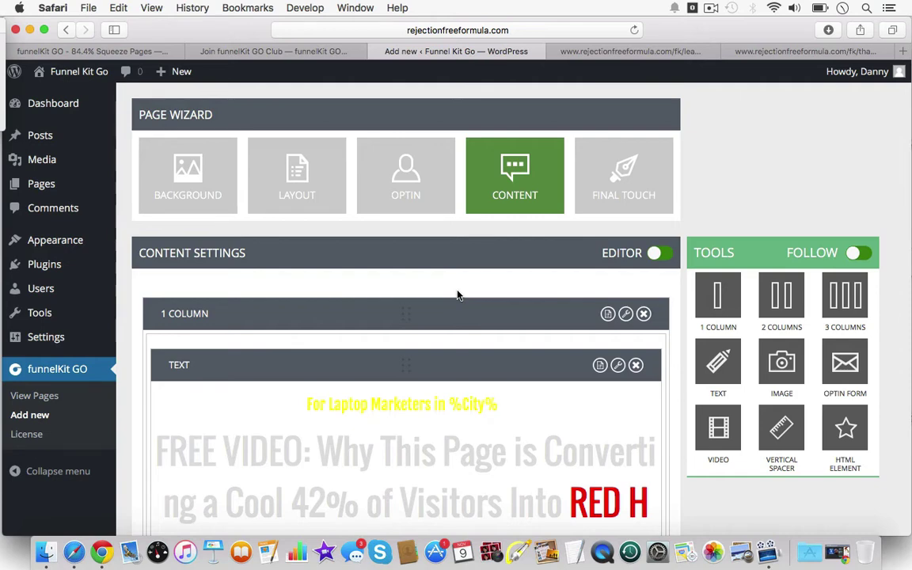
{"action": "scroll", "coordinate": [457, 295], "scroll_direction": "down", "scroll_amount": 8}
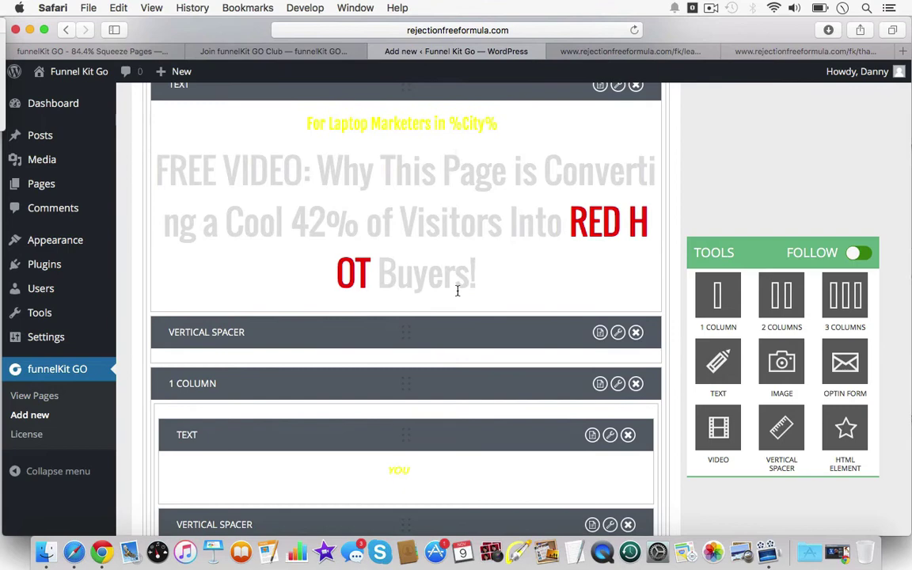
{"action": "scroll", "coordinate": [457, 295], "scroll_direction": "down", "scroll_amount": 2}
{"action": "scroll", "coordinate": [457, 295], "scroll_direction": "up", "scroll_amount": 5}
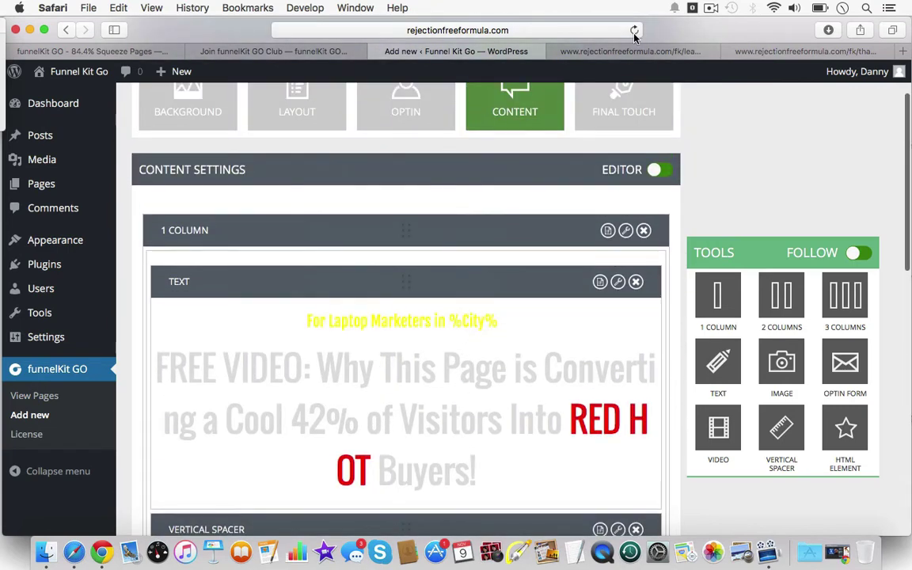
Reload the page editor and review the Background step settings.
{"action": "left_click", "coordinate": [634, 30]}
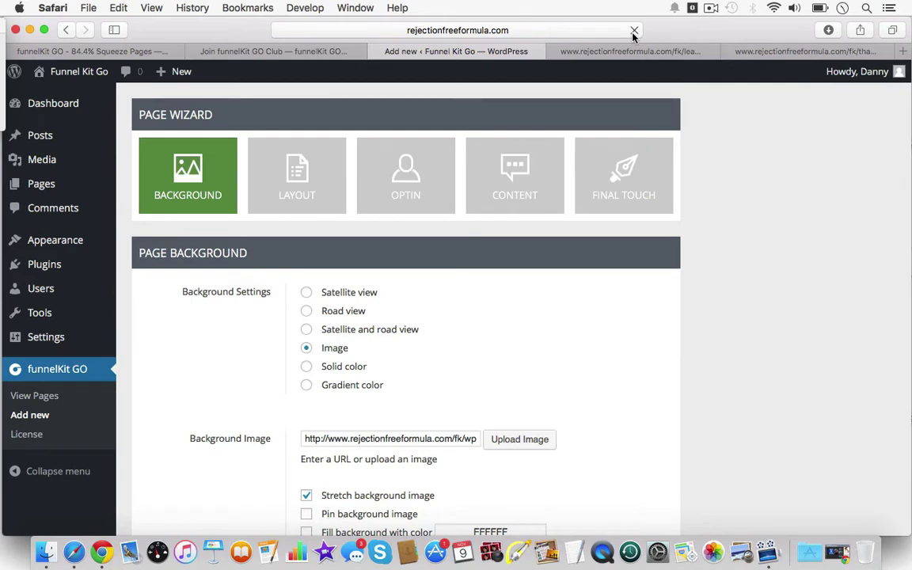
{"action": "scroll", "coordinate": [577, 301], "scroll_direction": "up", "scroll_amount": 2}
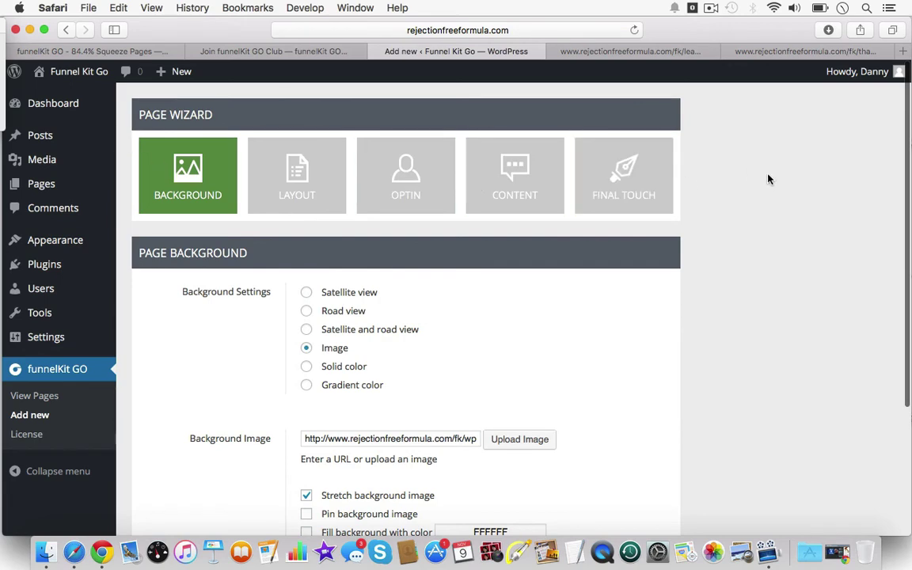
{"action": "scroll", "coordinate": [649, 364], "scroll_direction": "down", "scroll_amount": 4}
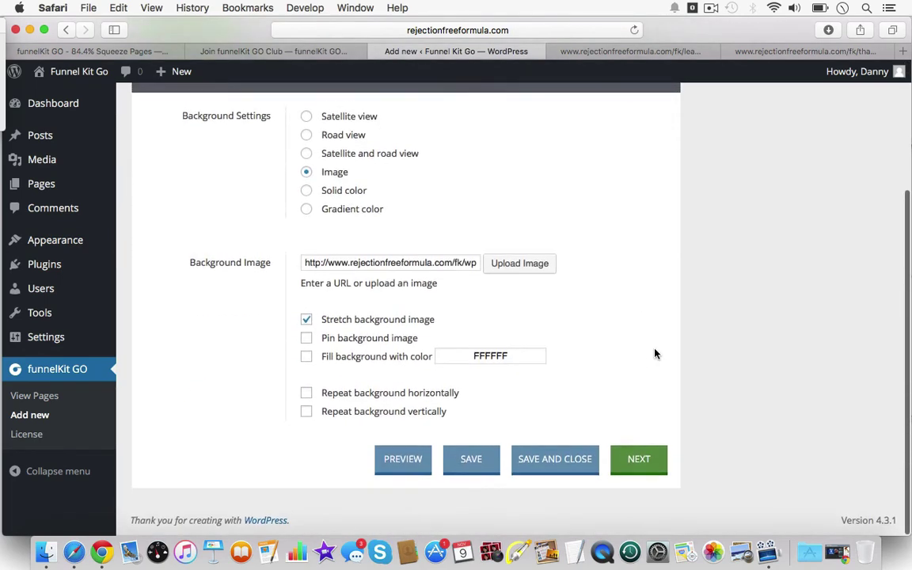
{"action": "scroll", "coordinate": [653, 353], "scroll_direction": "up", "scroll_amount": 4}
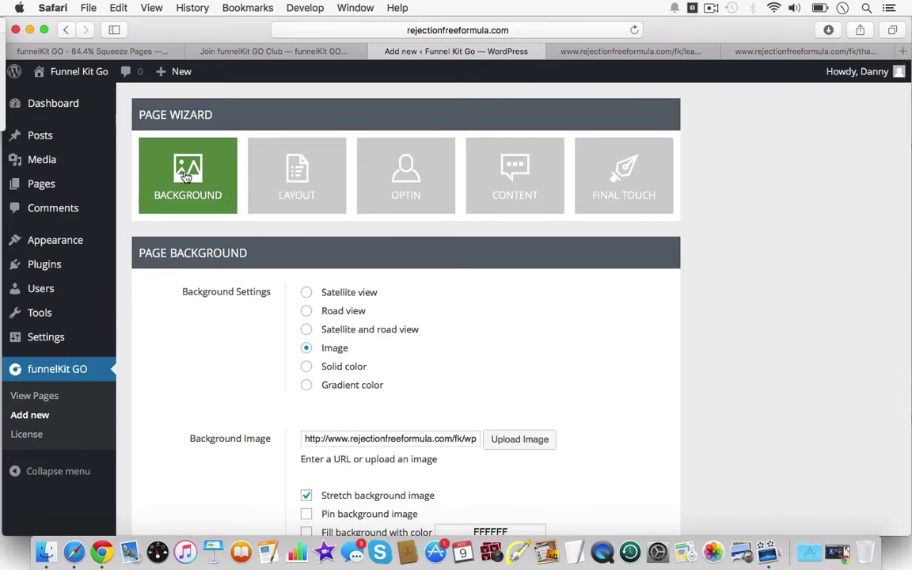
{"action": "scroll", "coordinate": [350, 371], "scroll_direction": "down", "scroll_amount": 4}
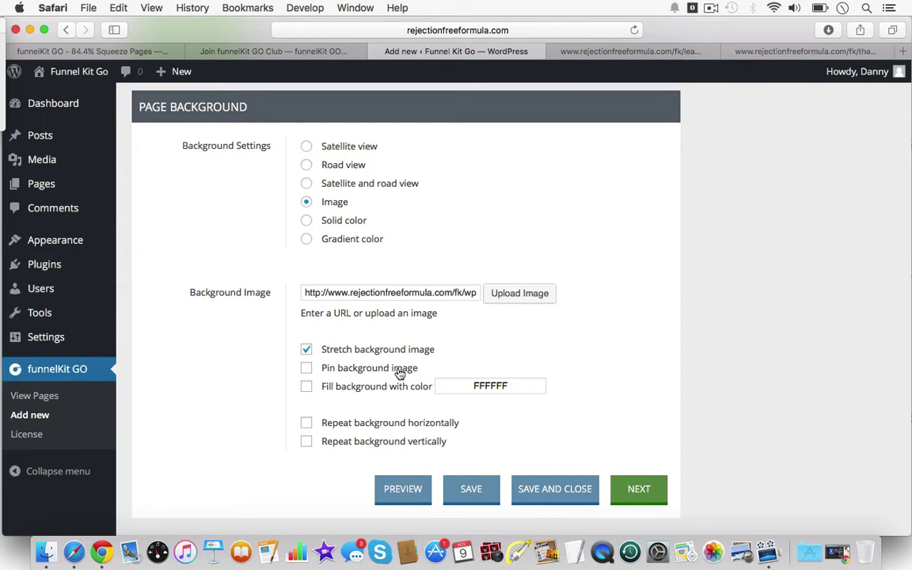
{"action": "scroll", "coordinate": [399, 374], "scroll_direction": "up", "scroll_amount": 3}
Review the Layout step: boxed width, no background, container 100 px from the top.
{"action": "left_click", "coordinate": [301, 195]}
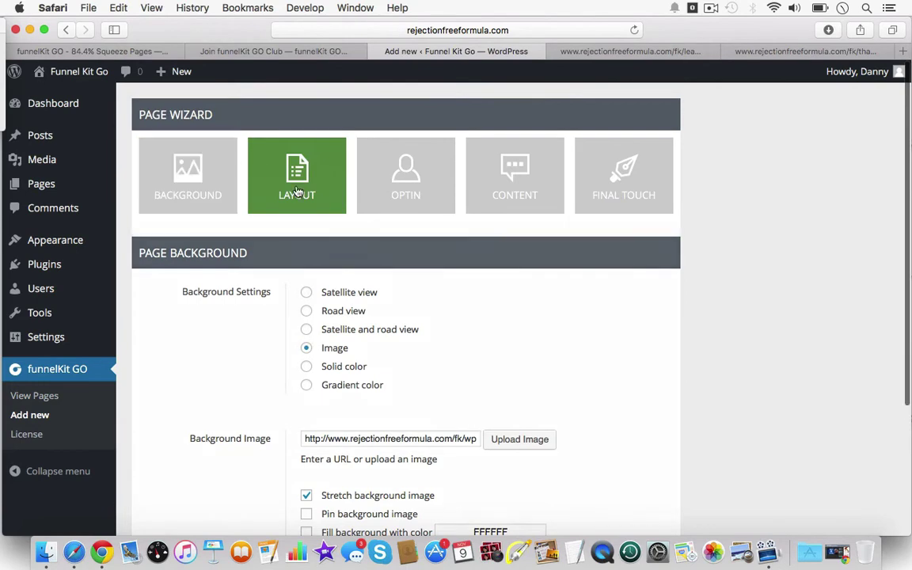
{"action": "scroll", "coordinate": [487, 294], "scroll_direction": "down", "scroll_amount": 5}
{"action": "scroll", "coordinate": [484, 295], "scroll_direction": "up", "scroll_amount": 2}
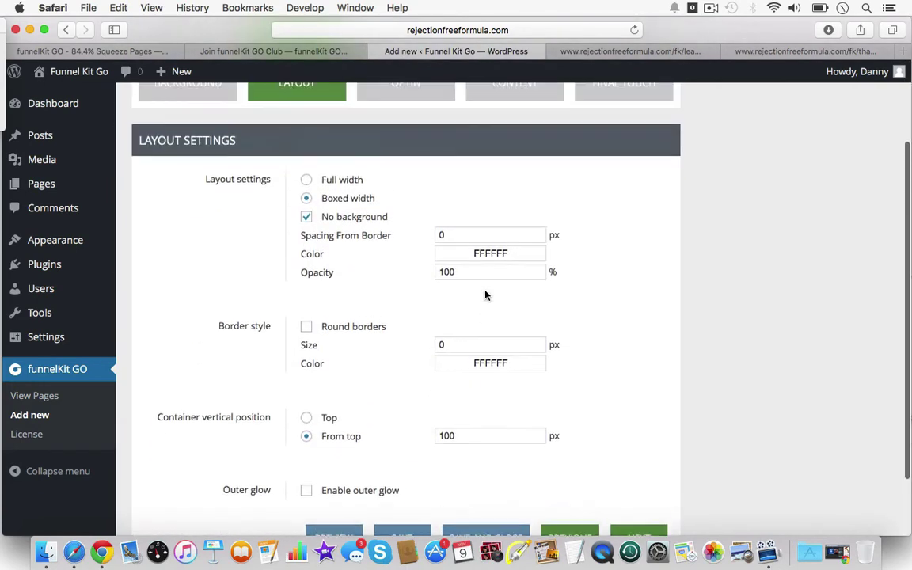
{"action": "scroll", "coordinate": [485, 295], "scroll_direction": "down", "scroll_amount": 2}
{"action": "scroll", "coordinate": [486, 295], "scroll_direction": "down", "scroll_amount": 1}
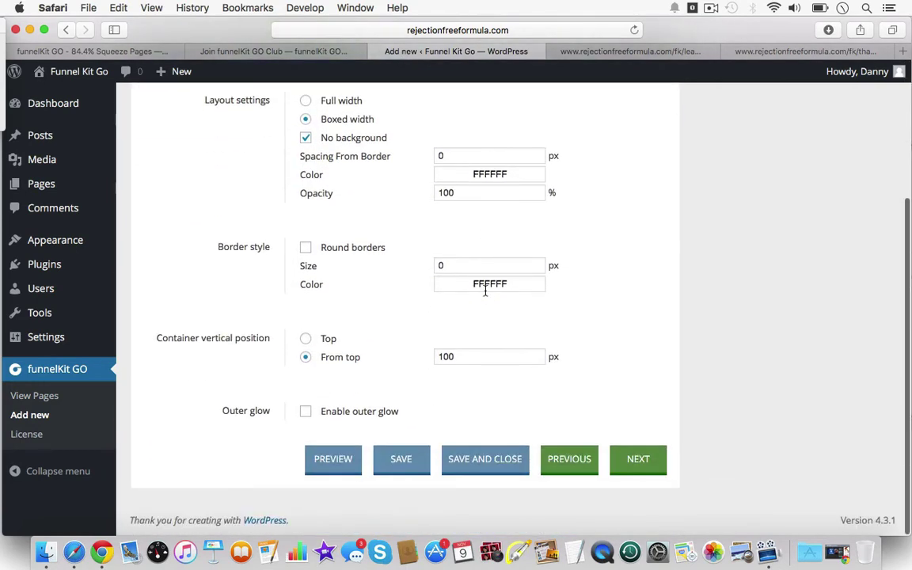
{"action": "scroll", "coordinate": [485, 291], "scroll_direction": "up", "scroll_amount": 3}
{"action": "scroll", "coordinate": [486, 291], "scroll_direction": "down", "scroll_amount": 3}
{"action": "scroll", "coordinate": [485, 291], "scroll_direction": "up", "scroll_amount": 3}
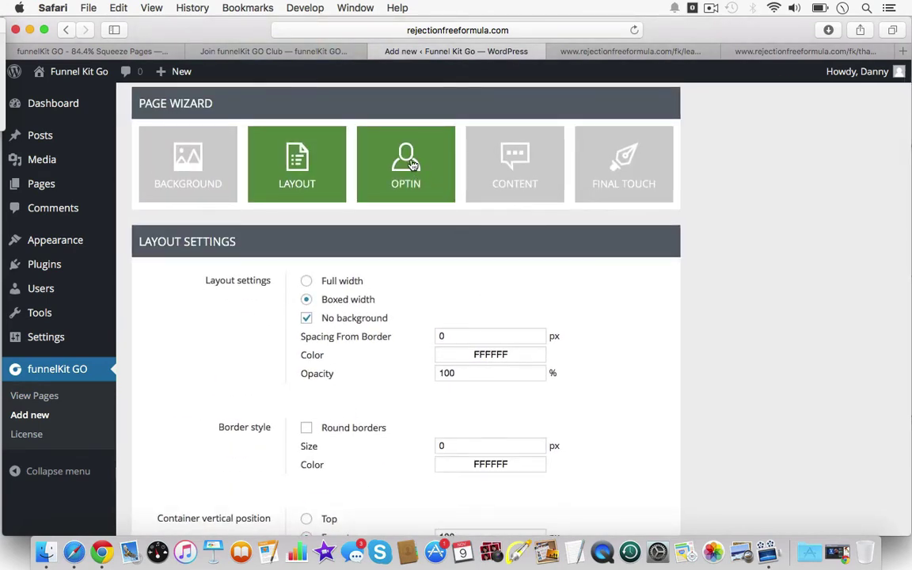
In the optin settings, turn the form's custom styles off and back on.
{"action": "left_click", "coordinate": [412, 164]}
{"action": "scroll", "coordinate": [547, 304], "scroll_direction": "down", "scroll_amount": 5}
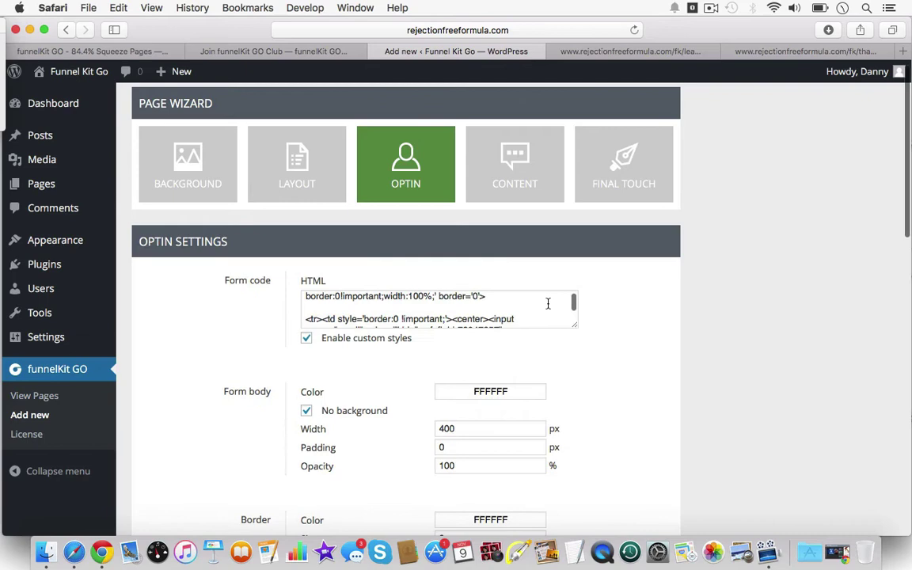
{"action": "left_click", "coordinate": [306, 338]}
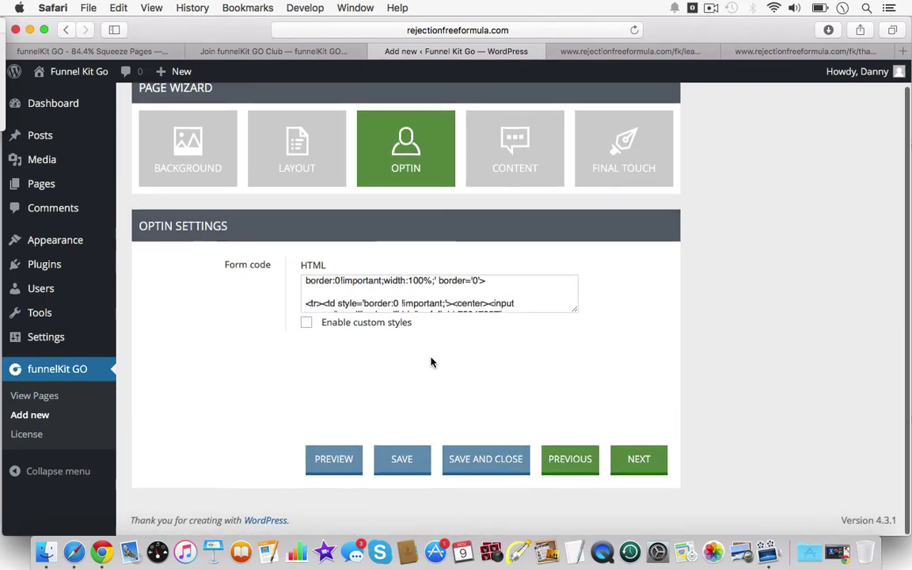
{"action": "left_click", "coordinate": [308, 326]}
{"action": "scroll", "coordinate": [438, 355], "scroll_direction": "down", "scroll_amount": 15}
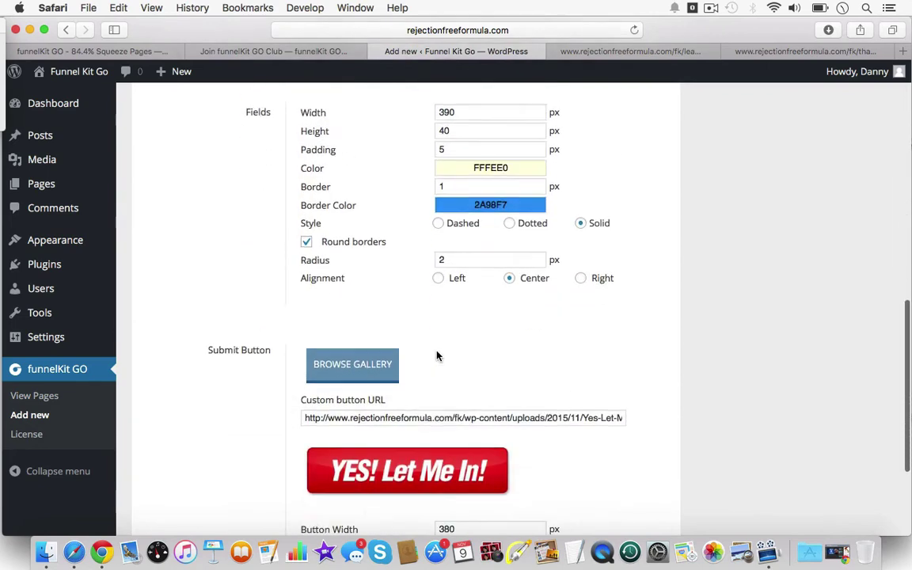
{"action": "scroll", "coordinate": [437, 355], "scroll_direction": "down", "scroll_amount": 5}
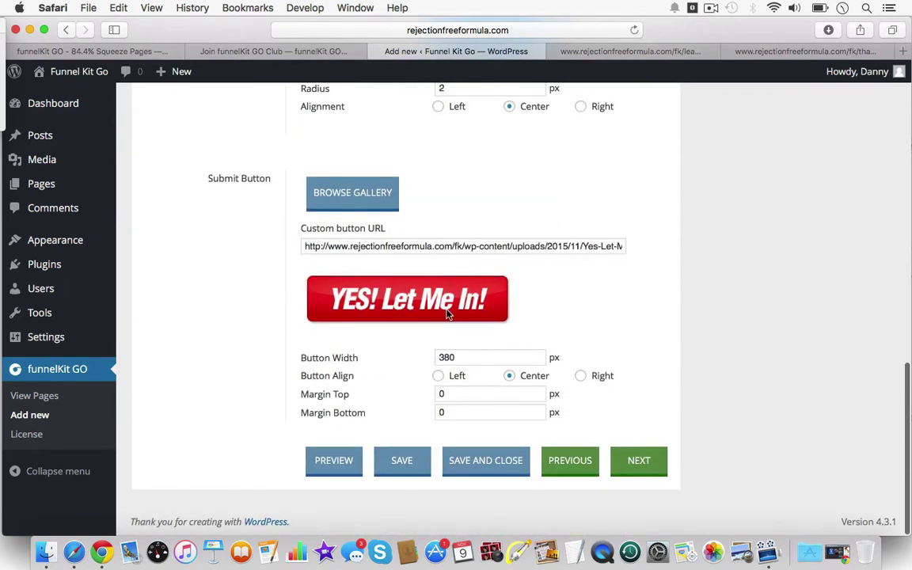
{"action": "scroll", "coordinate": [414, 297], "scroll_direction": "up", "scroll_amount": 3}
Preview the submit button gallery in blue, gray, green, red and yellow.
{"action": "left_click", "coordinate": [369, 314]}
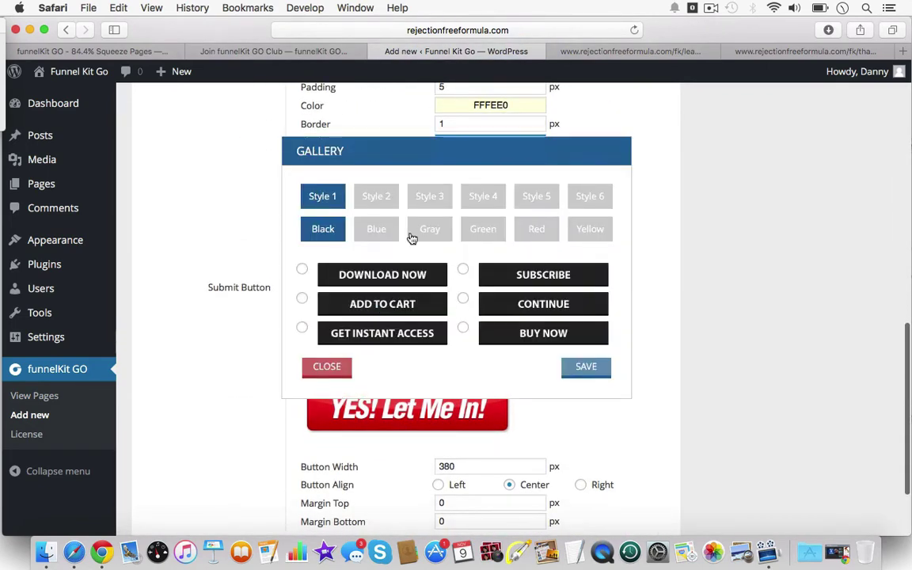
{"action": "left_click", "coordinate": [375, 229]}
{"action": "left_click", "coordinate": [430, 229]}
{"action": "left_click", "coordinate": [483, 229]}
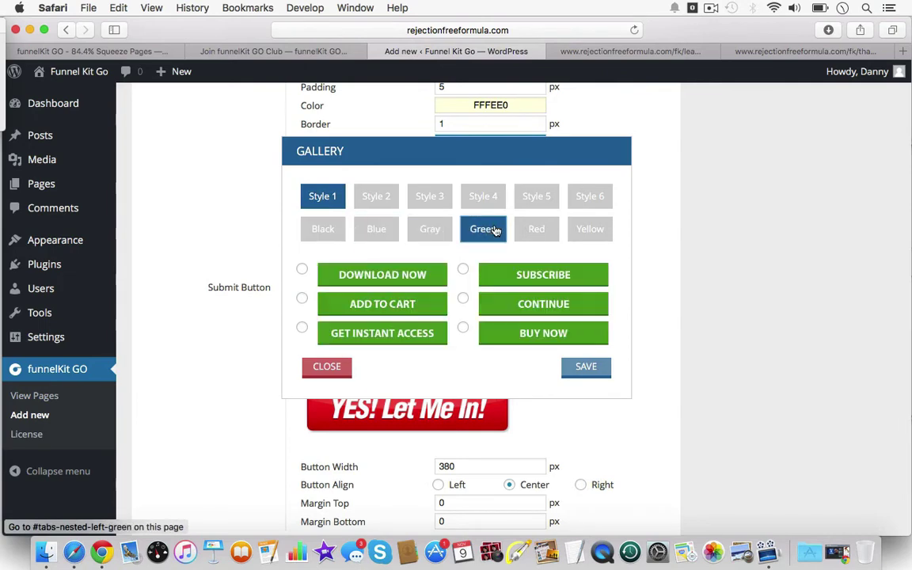
{"action": "left_click", "coordinate": [536, 229]}
{"action": "left_click", "coordinate": [592, 229]}
Preview button Styles 6 through 2, then close the gallery keeping the existing red button.
{"action": "left_click", "coordinate": [591, 196]}
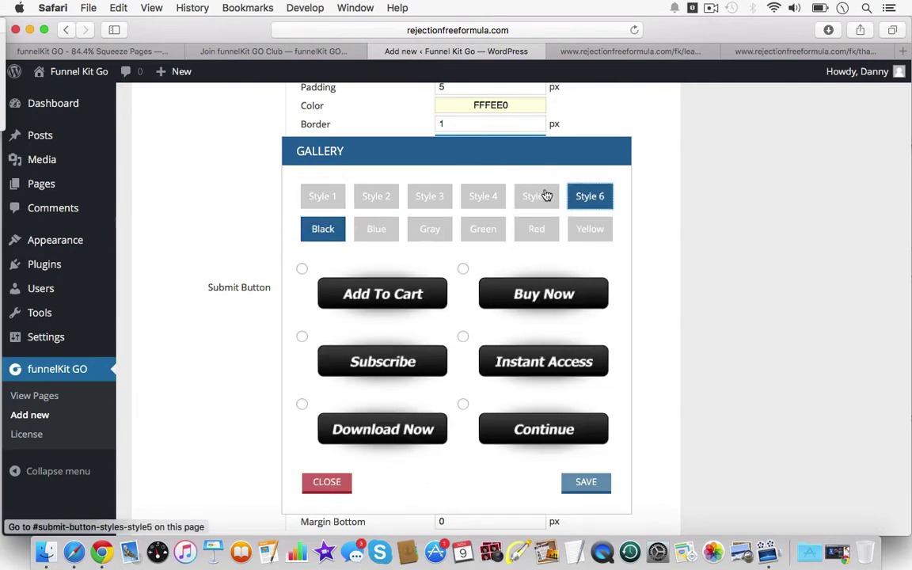
{"action": "left_click", "coordinate": [542, 195]}
{"action": "left_click", "coordinate": [483, 197]}
{"action": "left_click", "coordinate": [427, 197]}
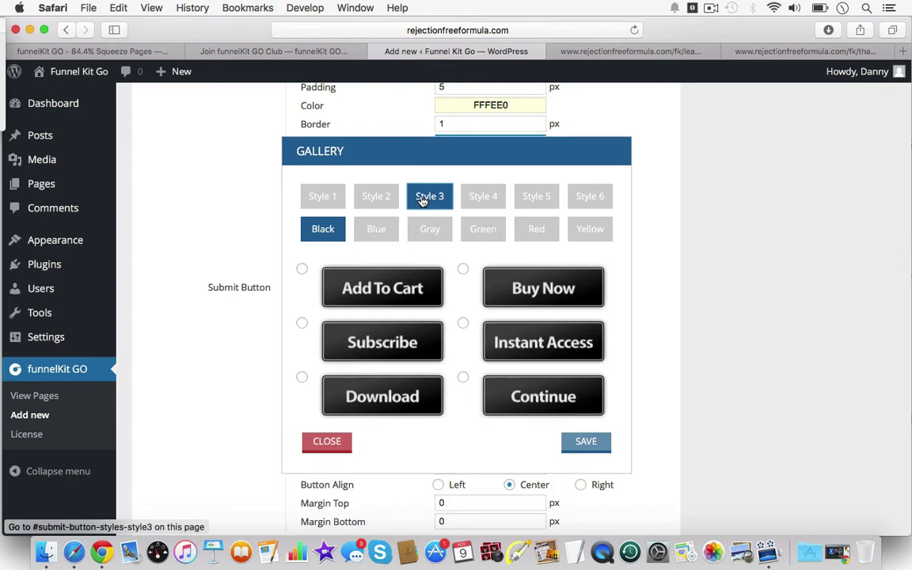
{"action": "left_click", "coordinate": [372, 197]}
{"action": "left_click", "coordinate": [323, 405]}
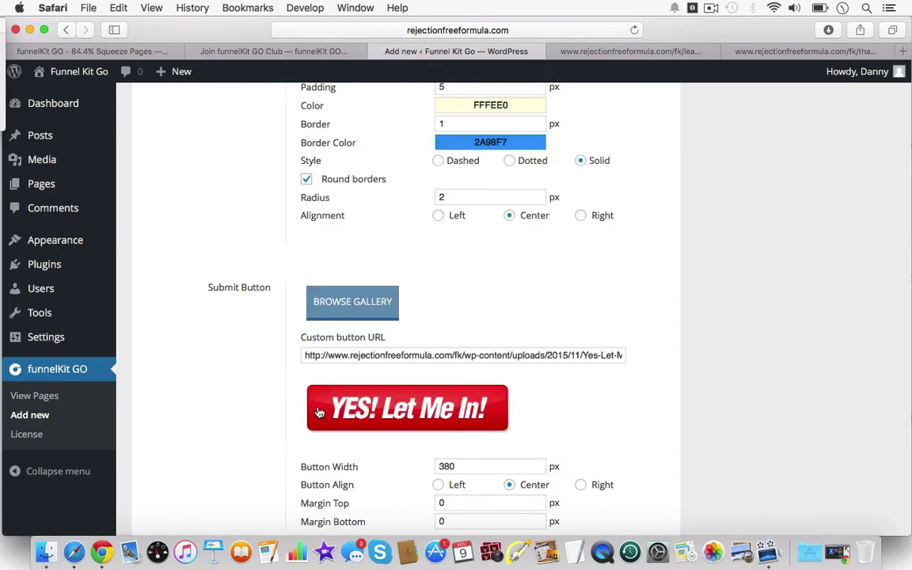
{"action": "scroll", "coordinate": [316, 411], "scroll_direction": "down", "scroll_amount": 3}
{"action": "scroll", "coordinate": [316, 411], "scroll_direction": "up", "scroll_amount": 15}
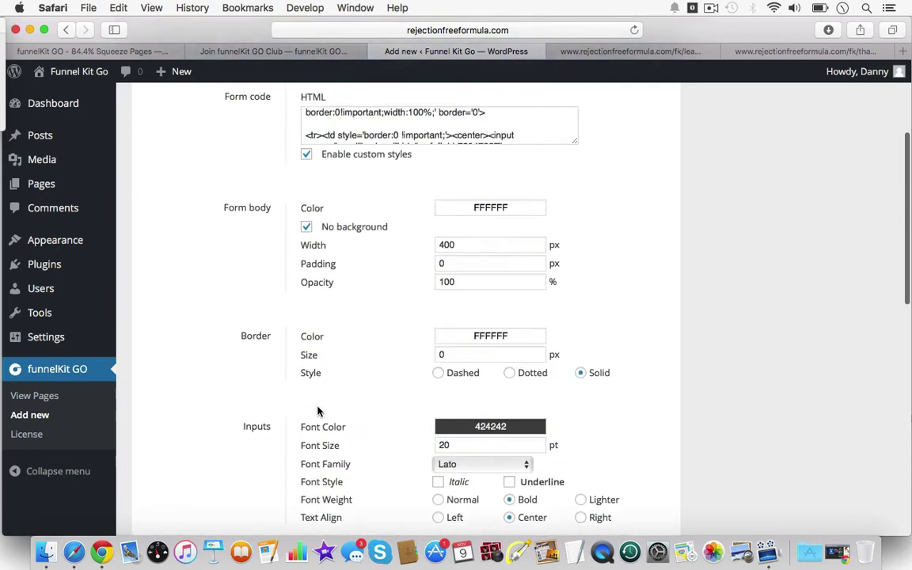
{"action": "left_click", "coordinate": [526, 197]}
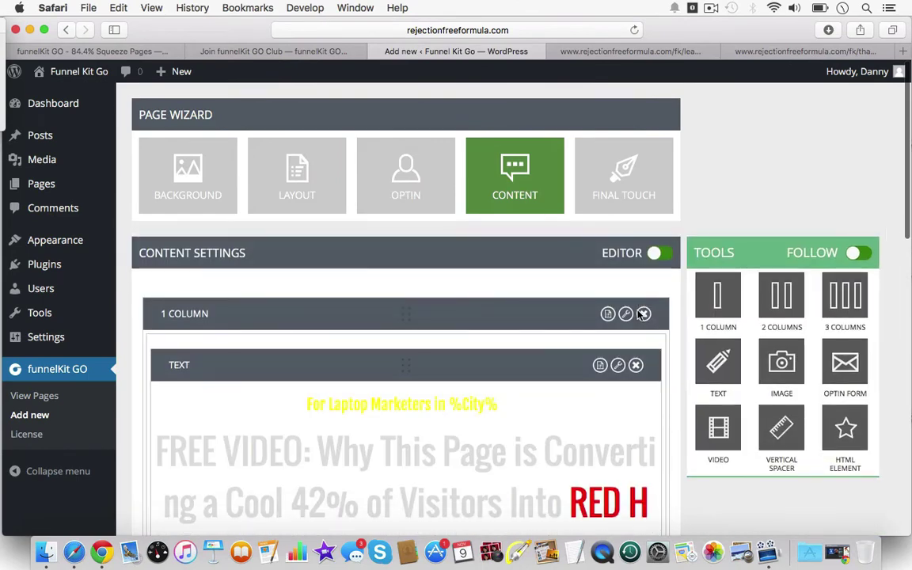
{"action": "scroll", "coordinate": [635, 311], "scroll_direction": "down", "scroll_amount": 3}
{"action": "scroll", "coordinate": [637, 313], "scroll_direction": "up", "scroll_amount": 2}
{"action": "scroll", "coordinate": [637, 315], "scroll_direction": "up", "scroll_amount": 2}
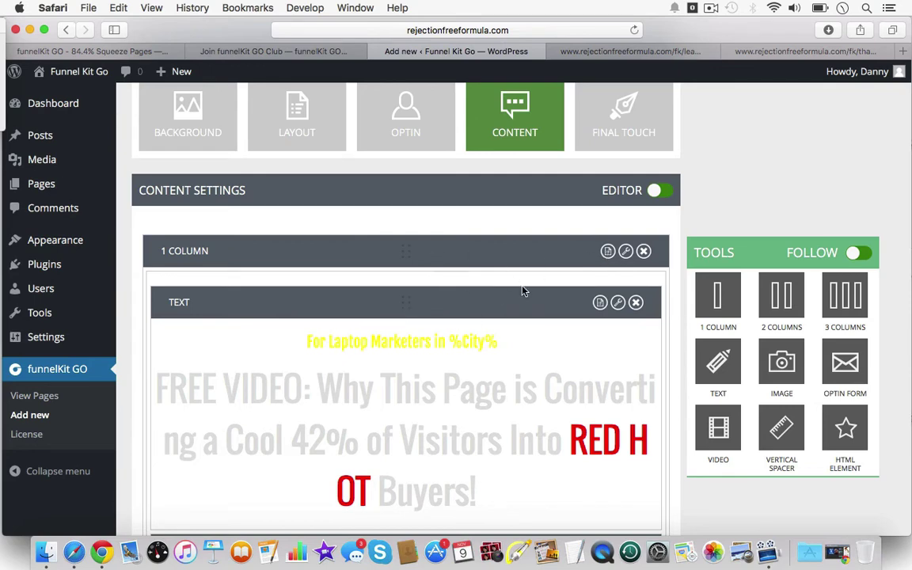
{"action": "left_click", "coordinate": [625, 252]}
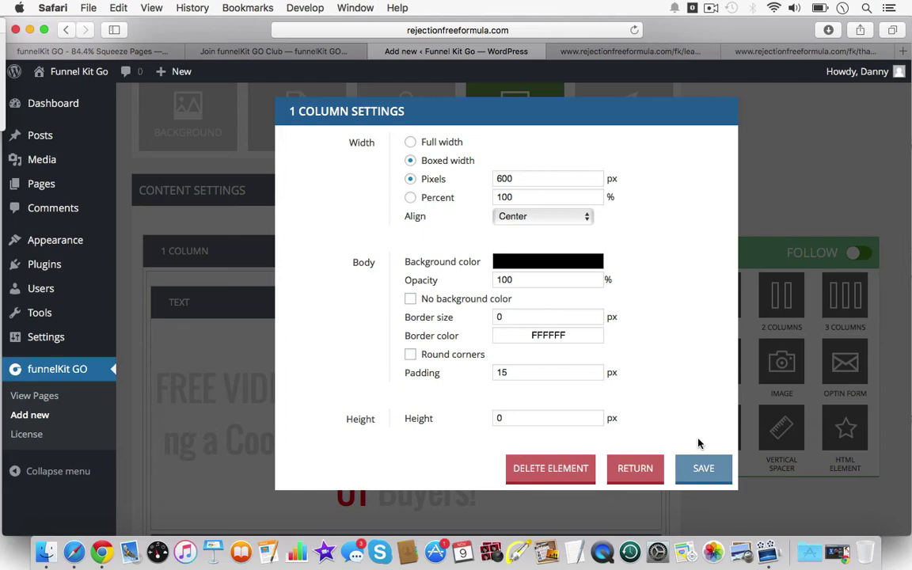
{"action": "left_click", "coordinate": [702, 468]}
{"action": "scroll", "coordinate": [531, 361], "scroll_direction": "down", "scroll_amount": 5}
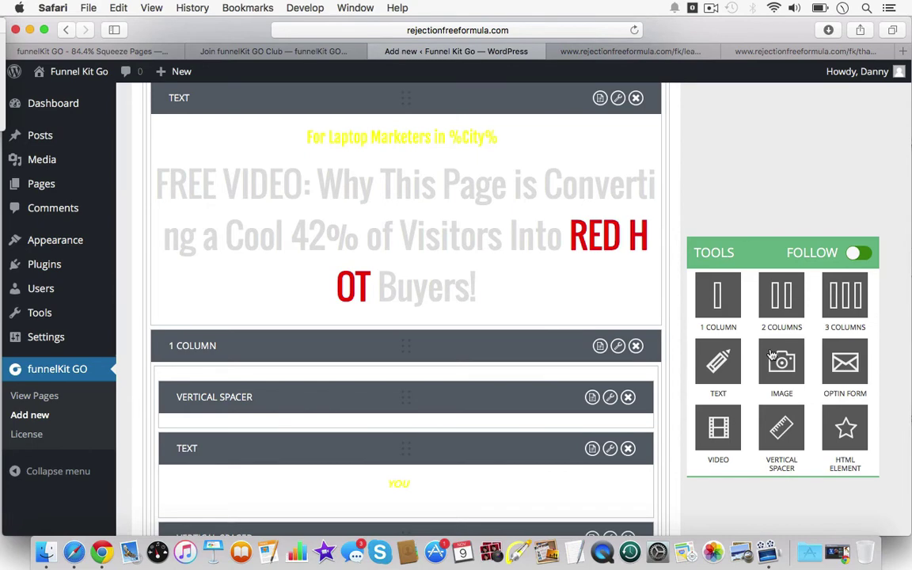
{"action": "scroll", "coordinate": [772, 357], "scroll_direction": "up", "scroll_amount": 5}
{"action": "scroll", "coordinate": [772, 356], "scroll_direction": "up", "scroll_amount": 1}
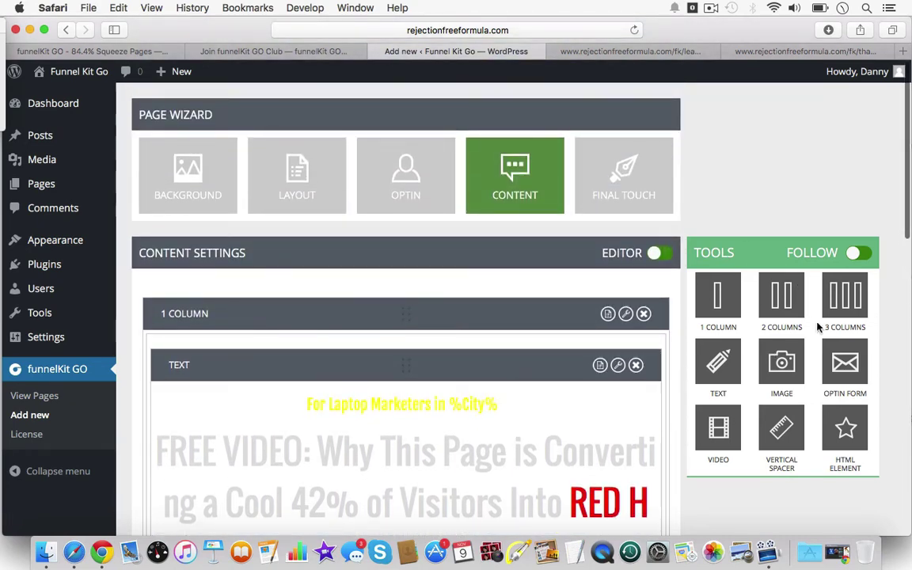
Add trial 1 Column rows and a 2 Columns block above the headline.
{"action": "left_click_drag", "start_coordinate": [719, 300], "coordinate": [397, 291]}
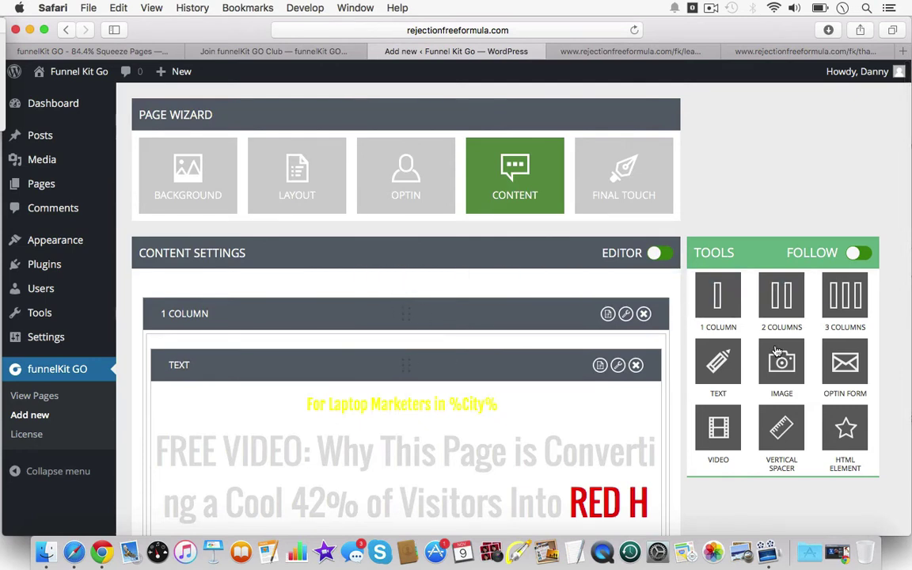
{"action": "left_click_drag", "start_coordinate": [719, 299], "coordinate": [468, 319]}
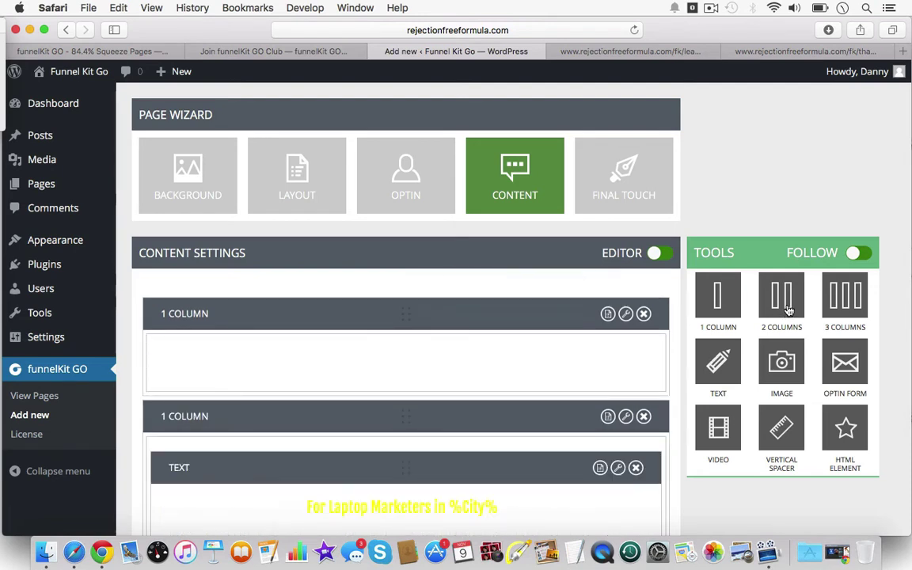
{"action": "left_click_drag", "start_coordinate": [782, 297], "coordinate": [436, 386]}
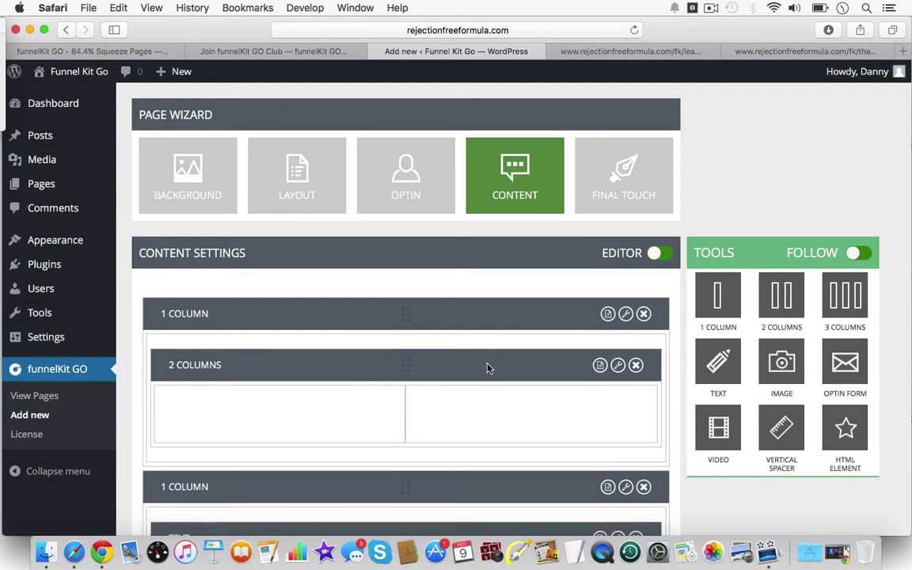
Delete the 2 Columns block and the empty 1 Column row.
{"action": "left_click", "coordinate": [636, 365]}
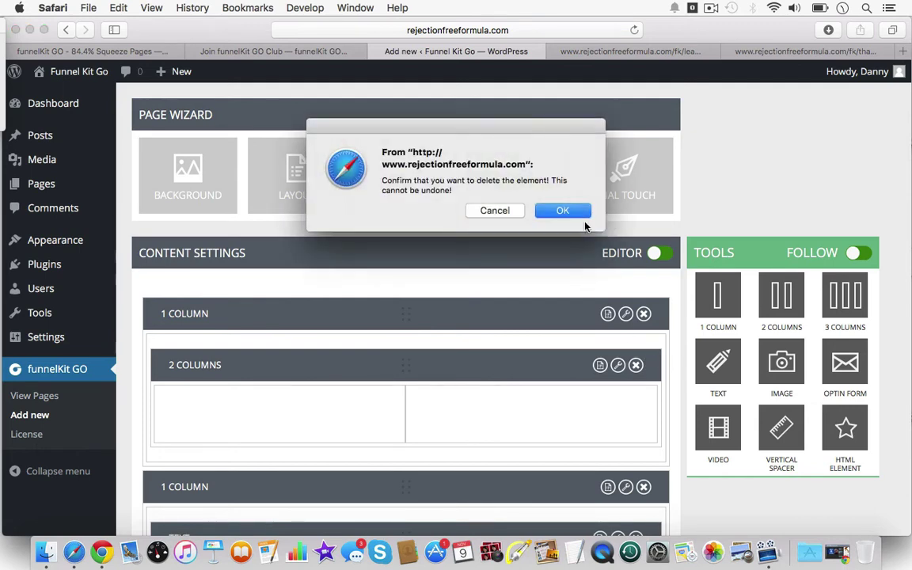
{"action": "left_click", "coordinate": [571, 209]}
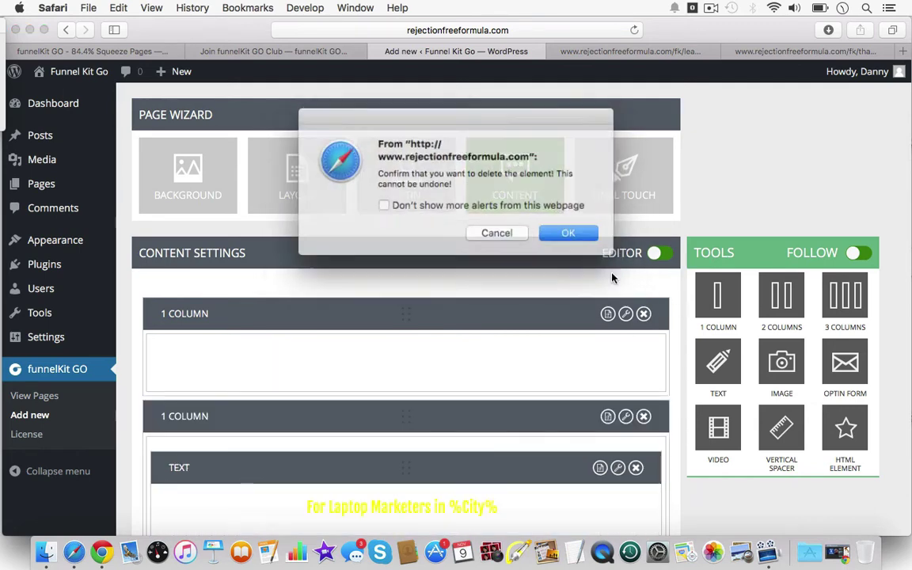
{"action": "left_click", "coordinate": [566, 233]}
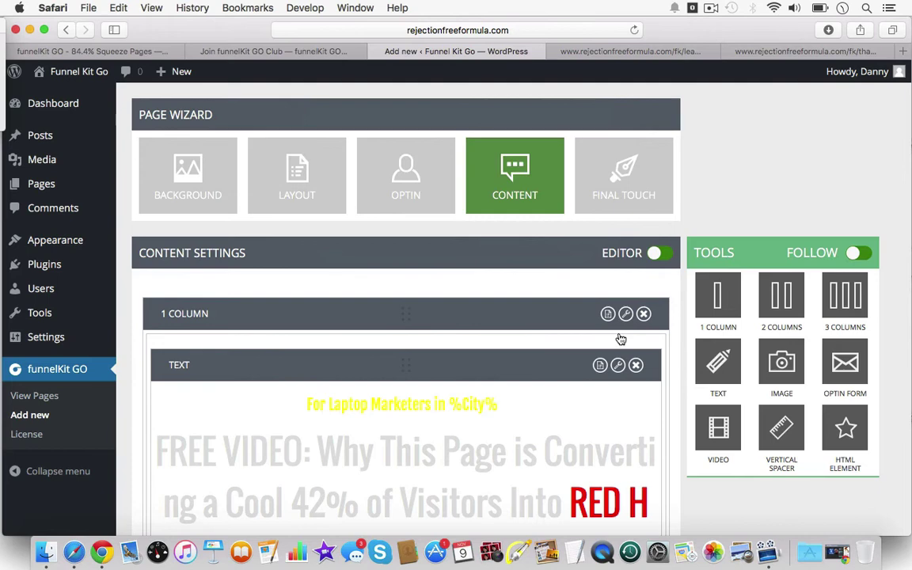
Review the Final Touch options down to the Finish buttons, then view the live FREE VIDEO page.
{"action": "left_click", "coordinate": [624, 175]}
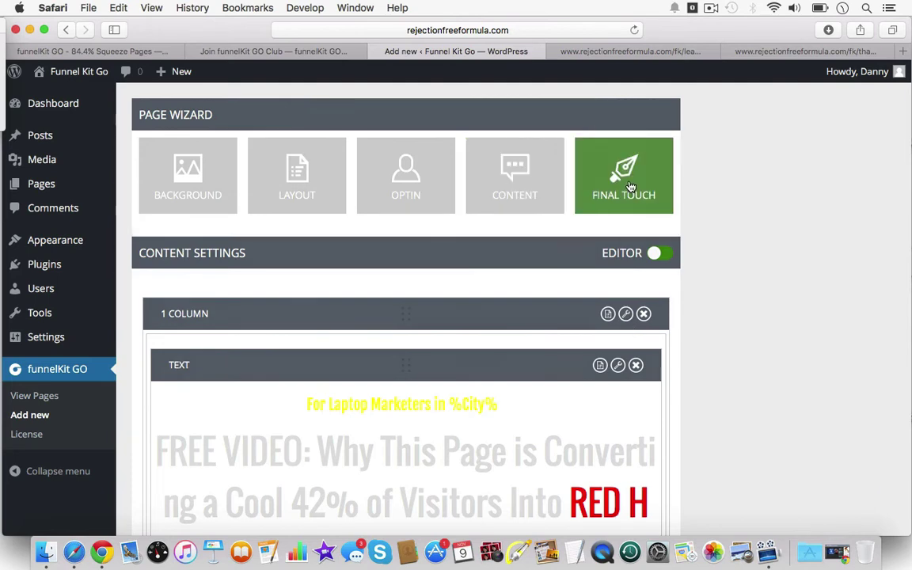
{"action": "scroll", "coordinate": [477, 255], "scroll_direction": "down", "scroll_amount": 5}
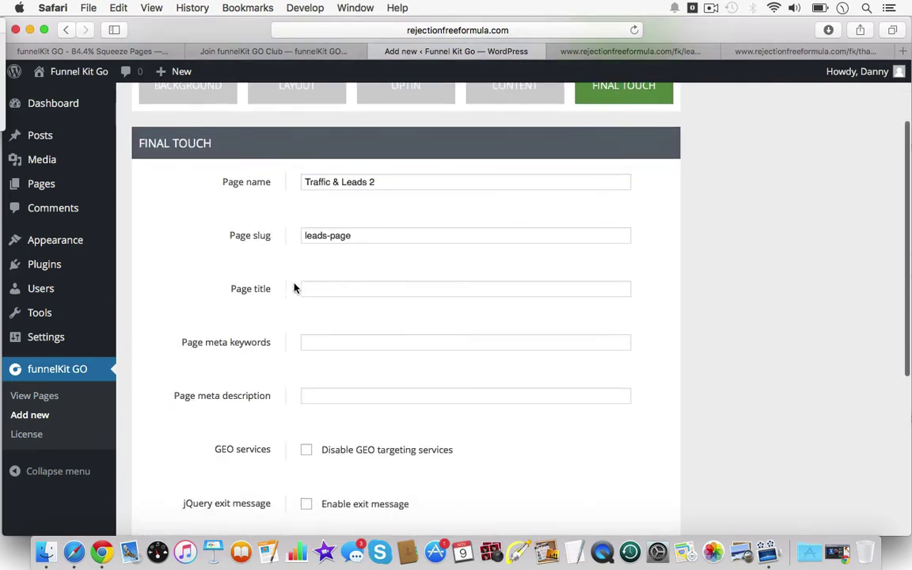
{"action": "scroll", "coordinate": [369, 313], "scroll_direction": "down", "scroll_amount": 2}
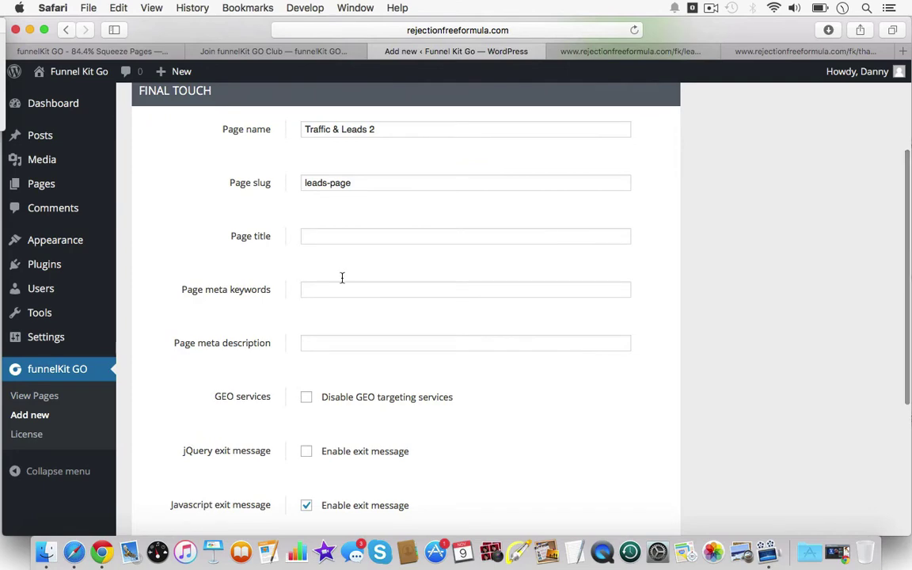
{"action": "scroll", "coordinate": [343, 200], "scroll_direction": "down", "scroll_amount": 3}
{"action": "scroll", "coordinate": [341, 200], "scroll_direction": "down", "scroll_amount": 2}
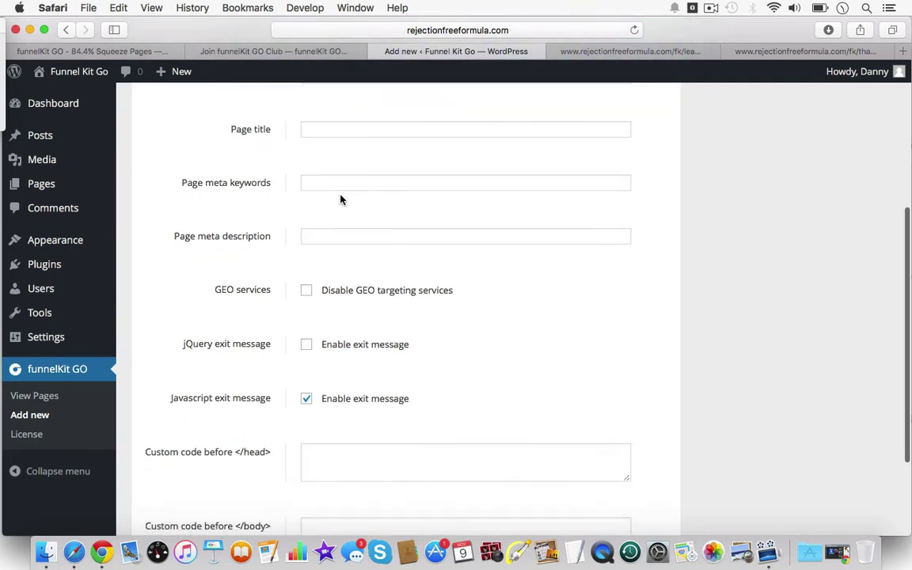
{"action": "scroll", "coordinate": [387, 307], "scroll_direction": "down", "scroll_amount": 3}
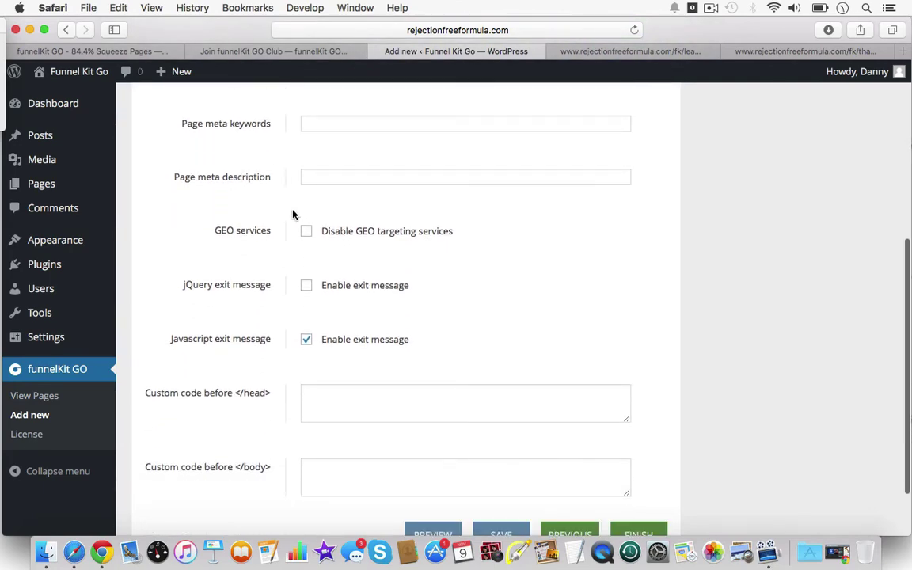
{"action": "scroll", "coordinate": [418, 198], "scroll_direction": "down", "scroll_amount": 3}
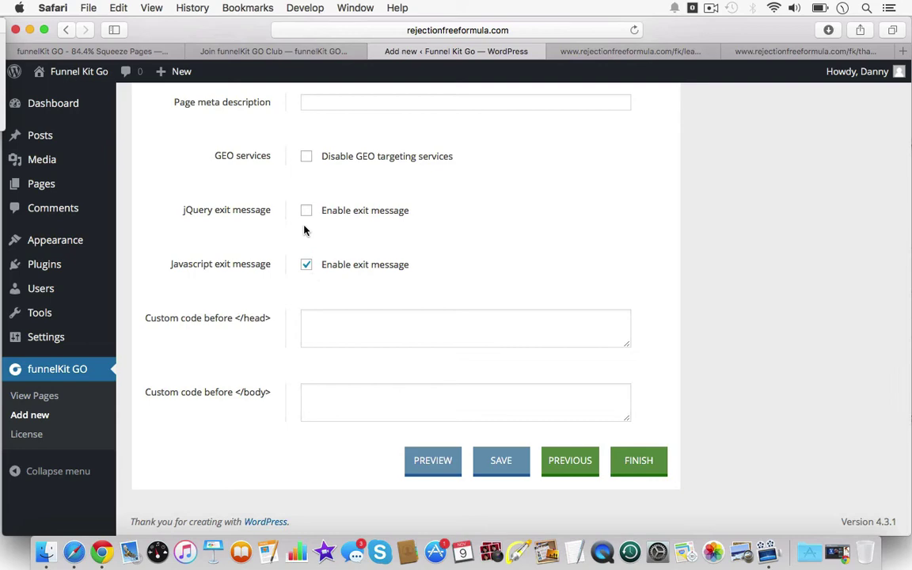
{"action": "scroll", "coordinate": [367, 220], "scroll_direction": "down", "scroll_amount": 2}
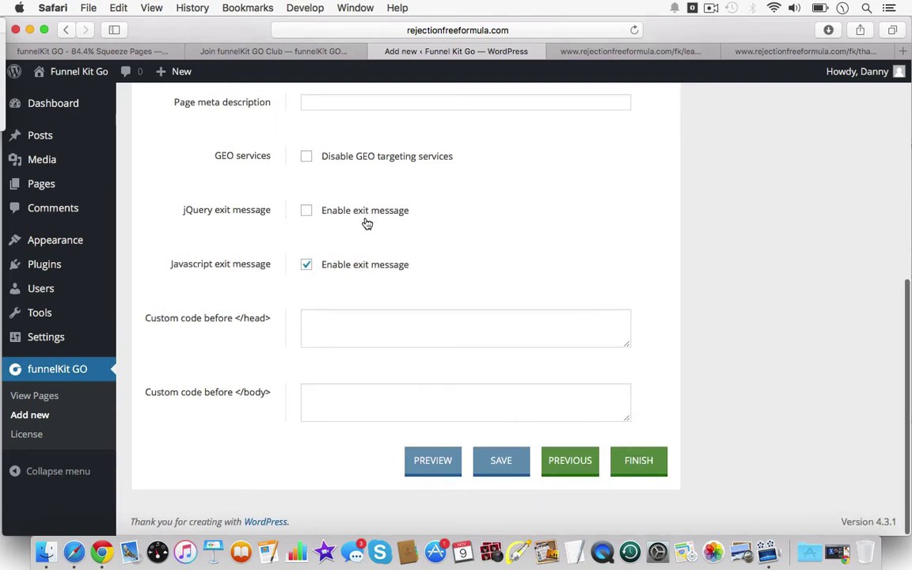
{"action": "left_click", "coordinate": [665, 53]}
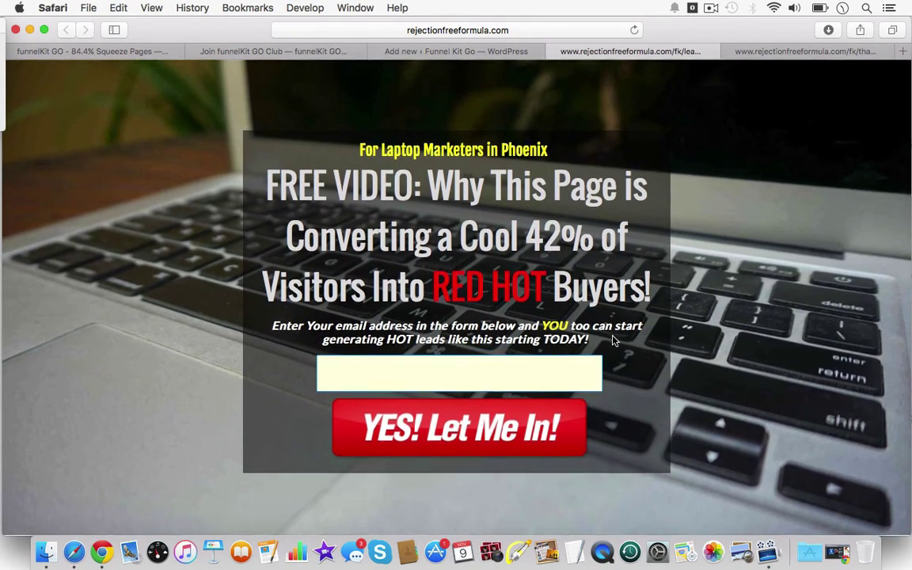
From funnelKit GO View Pages, open the Traffic & Leads page live in a new tab.
{"action": "left_click", "coordinate": [467, 51]}
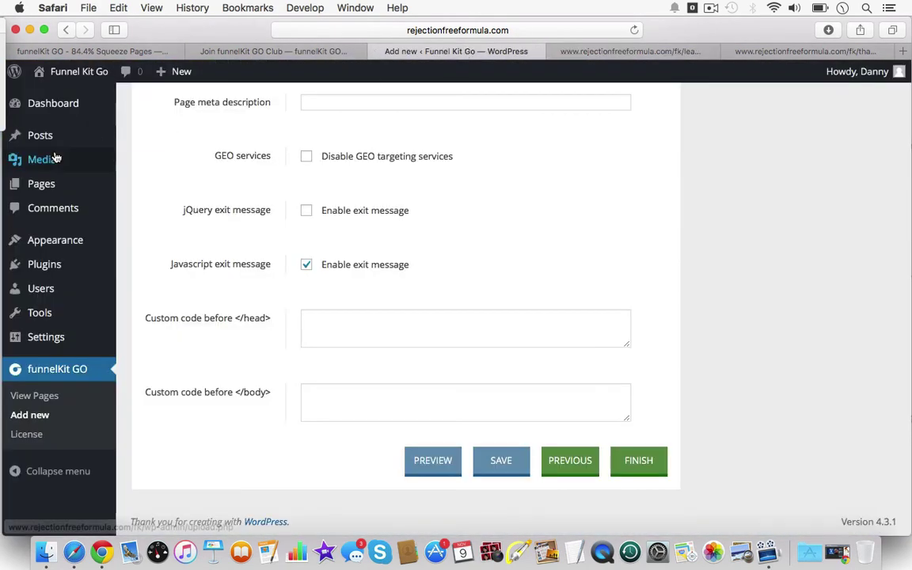
{"action": "scroll", "coordinate": [40, 289], "scroll_direction": "up", "scroll_amount": 10}
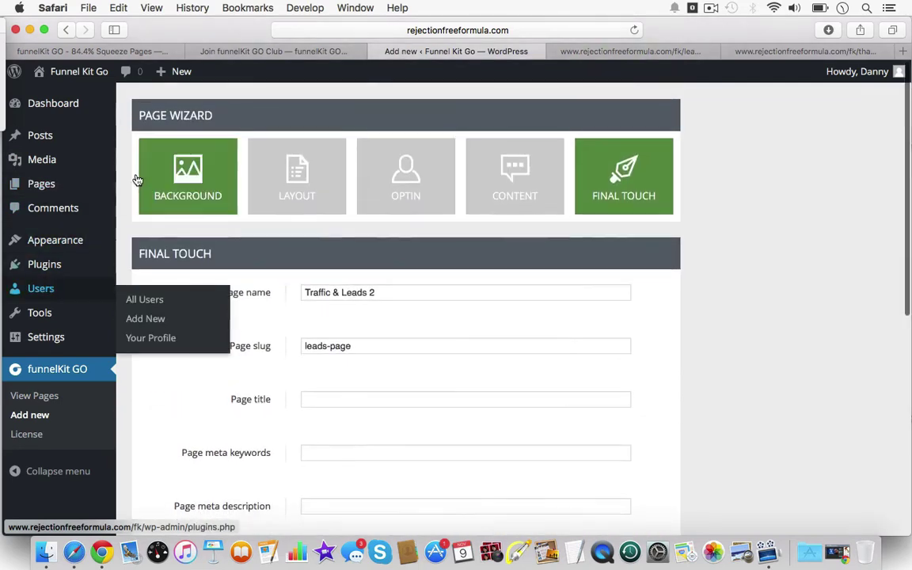
{"action": "left_click", "coordinate": [37, 397]}
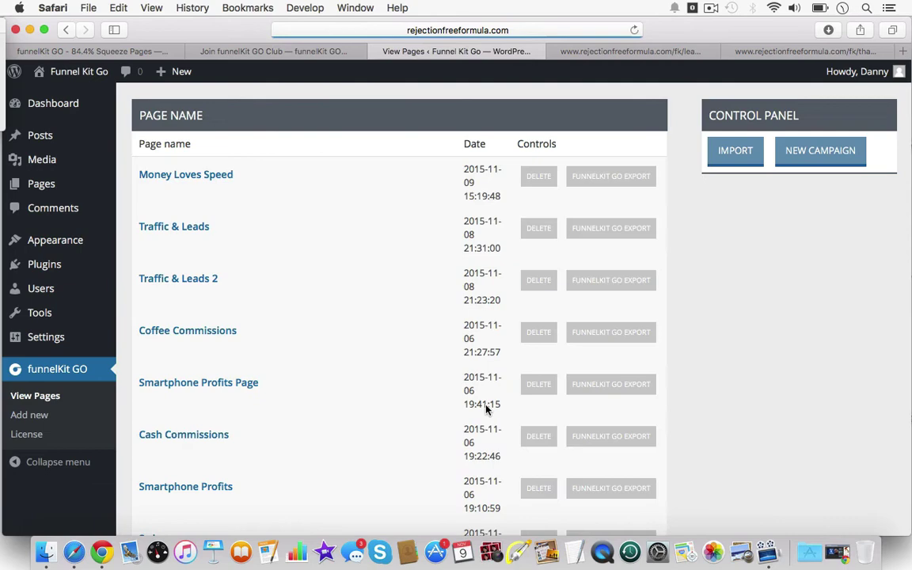
{"action": "mouse_move", "coordinate": [283, 236]}
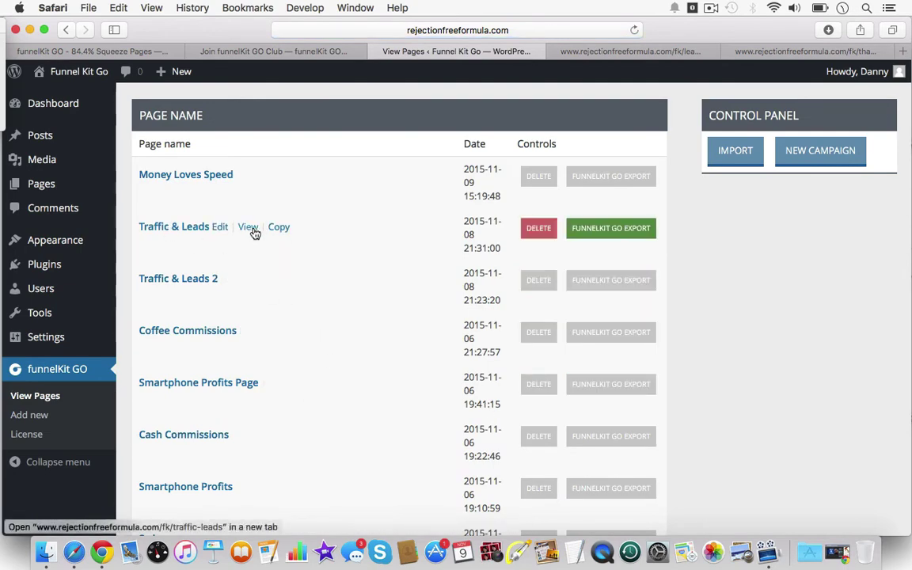
{"action": "left_click", "coordinate": [250, 228]}
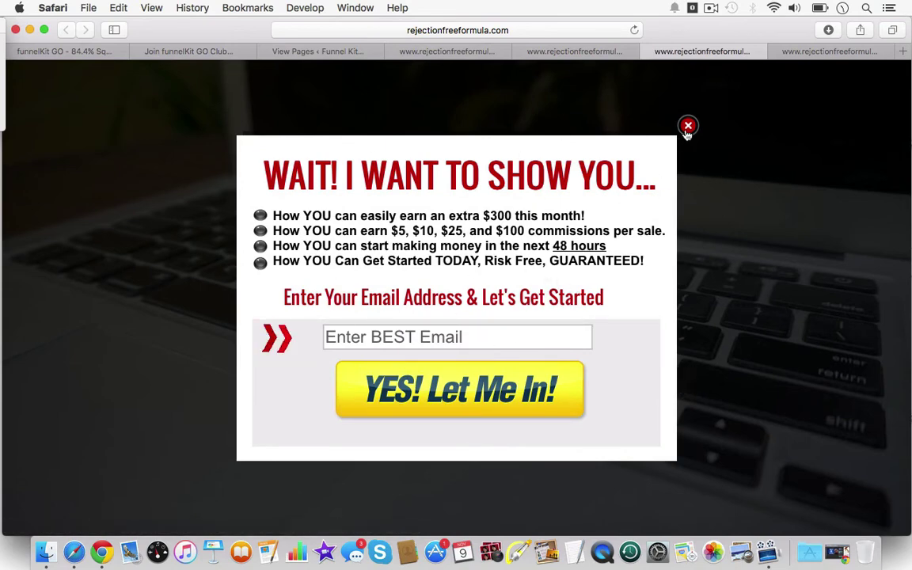
Check the thank-you and FREE VIDEO opt-in tabs, then return to the pages list.
{"action": "left_click", "coordinate": [578, 57]}
{"action": "left_click", "coordinate": [394, 49]}
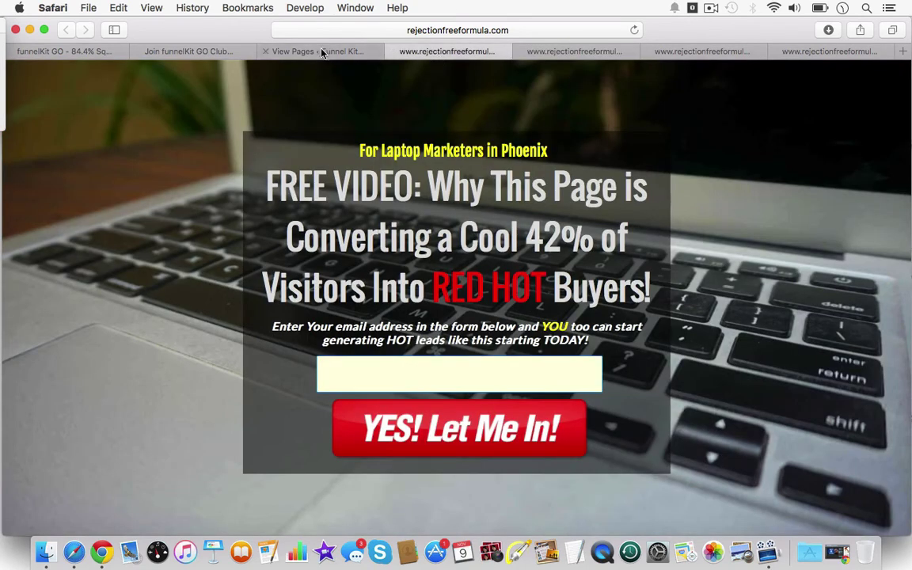
{"action": "left_click", "coordinate": [321, 52]}
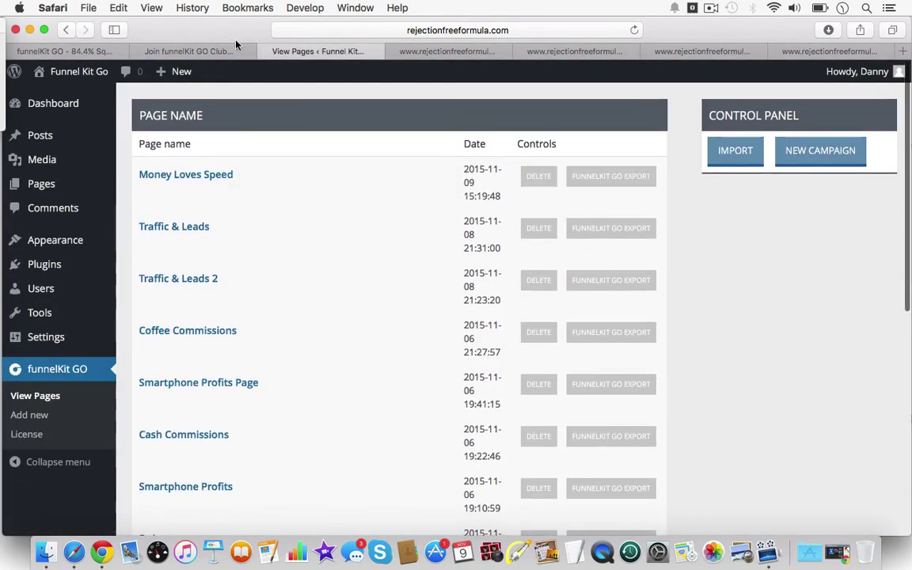
{"action": "left_click", "coordinate": [235, 49]}
{"action": "left_click", "coordinate": [308, 49]}
{"action": "scroll", "coordinate": [438, 238], "scroll_direction": "down", "scroll_amount": 1}
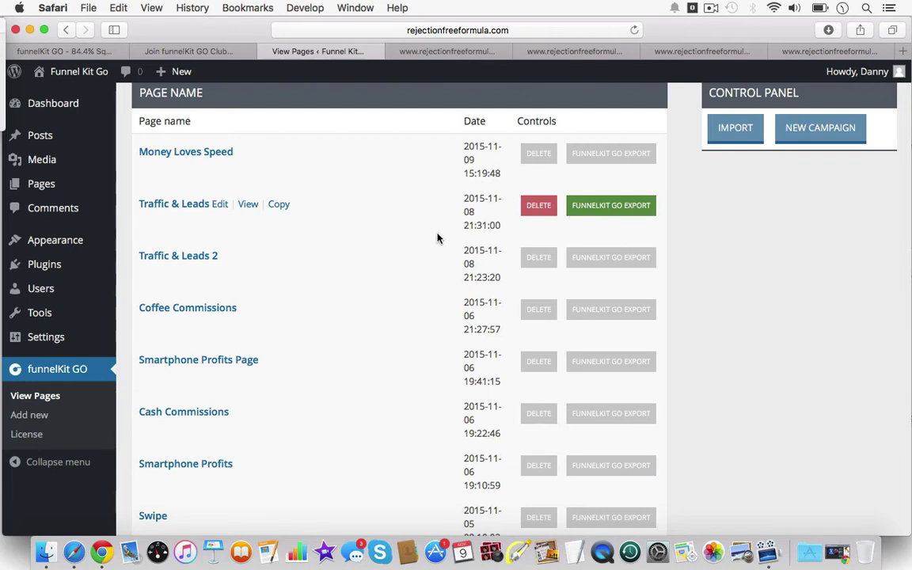
{"action": "scroll", "coordinate": [438, 238], "scroll_direction": "up", "scroll_amount": 2}
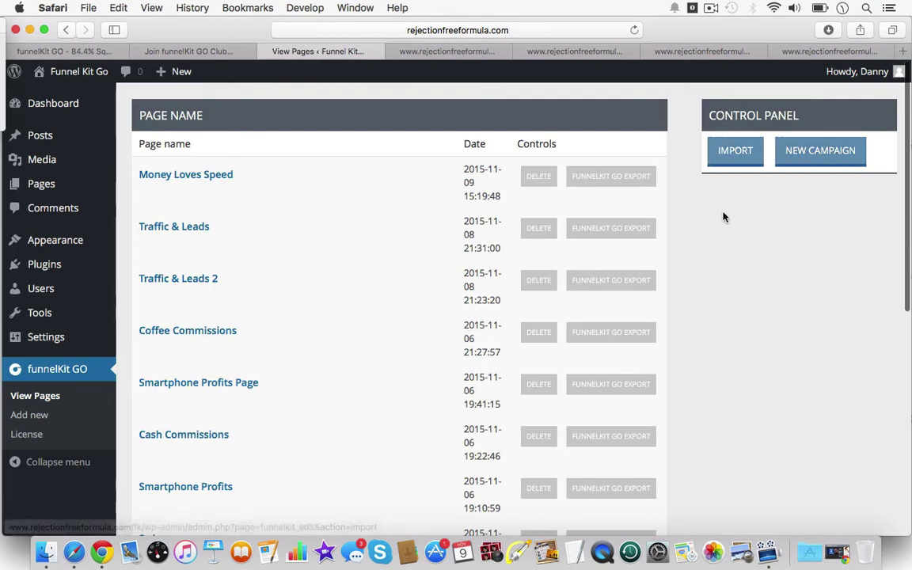
{"action": "scroll", "coordinate": [723, 216], "scroll_direction": "down", "scroll_amount": 2}
{"action": "scroll", "coordinate": [723, 216], "scroll_direction": "up", "scroll_amount": 1}
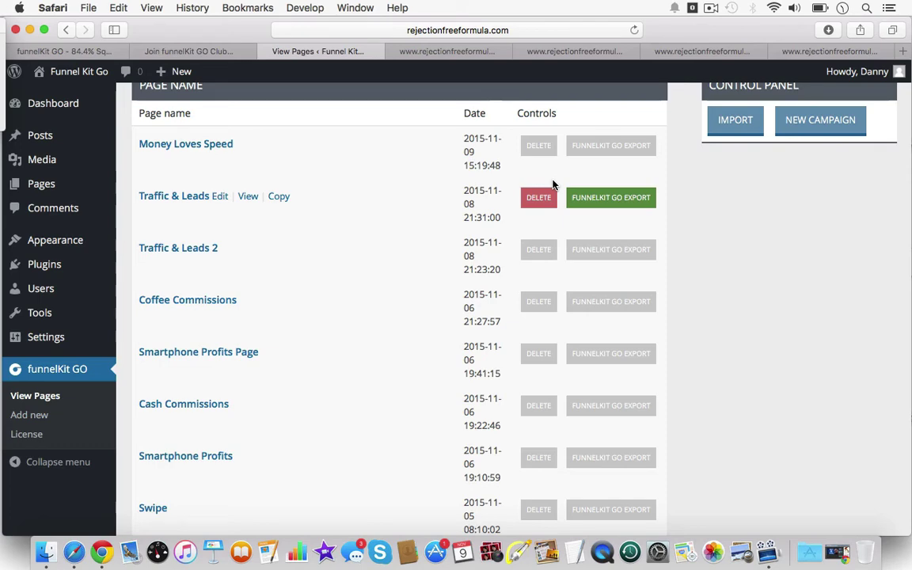
{"action": "scroll", "coordinate": [643, 203], "scroll_direction": "up", "scroll_amount": 2}
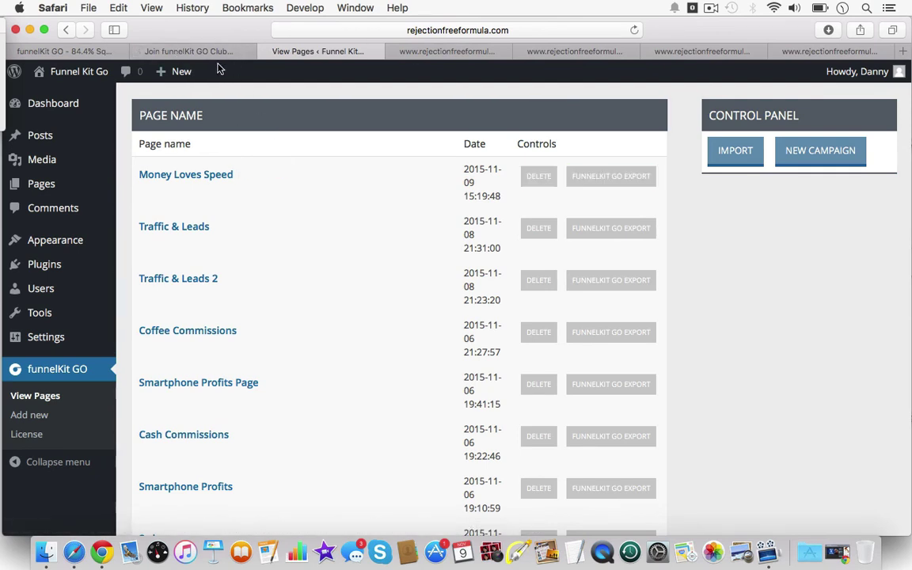
From the Join funnelKit GO Club tab, open the Partners Review License download page.
{"action": "left_click", "coordinate": [181, 51]}
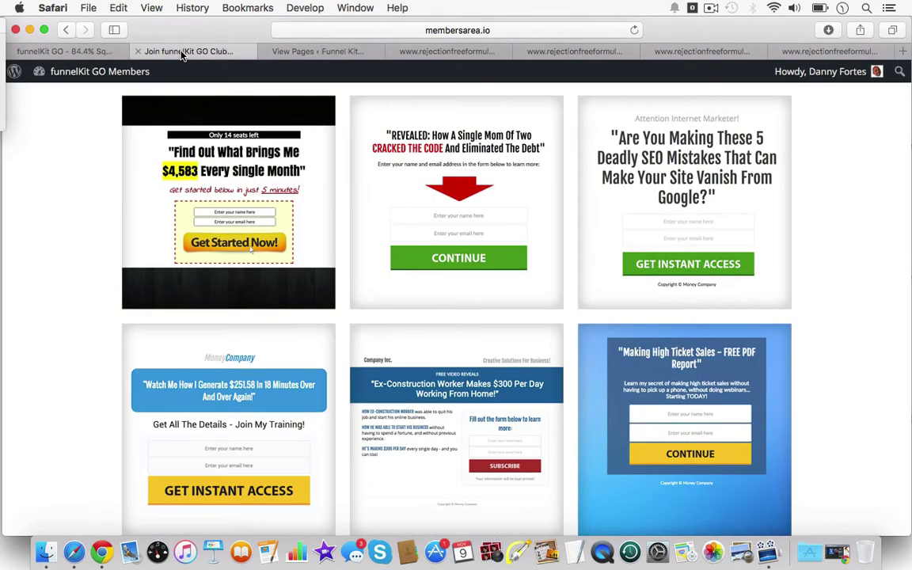
{"action": "scroll", "coordinate": [366, 365], "scroll_direction": "up", "scroll_amount": 10}
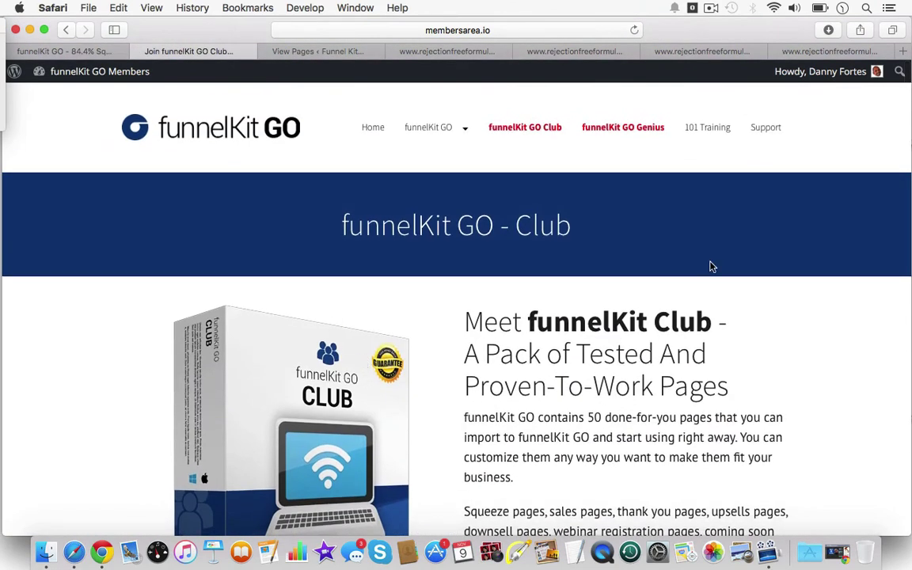
{"action": "scroll", "coordinate": [711, 267], "scroll_direction": "down", "scroll_amount": 1}
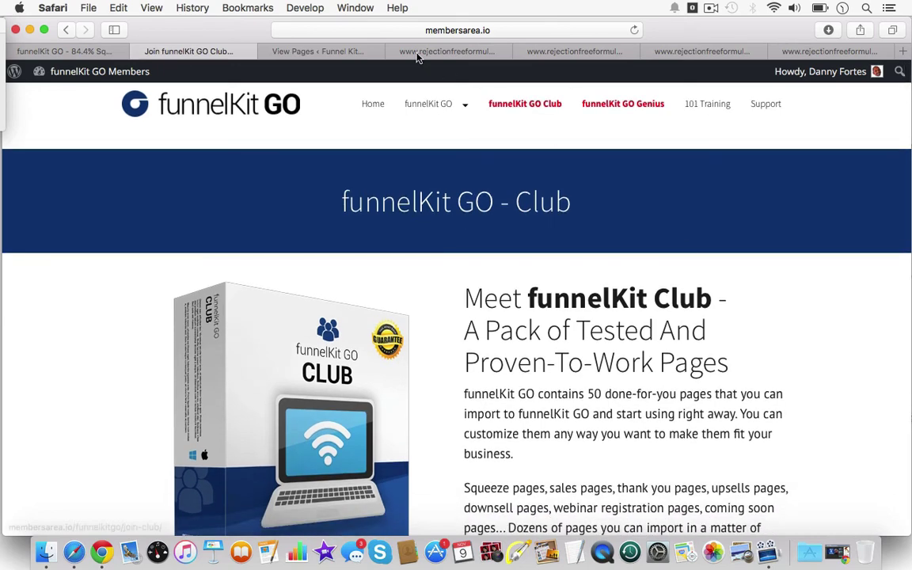
{"action": "mouse_move", "coordinate": [424, 111]}
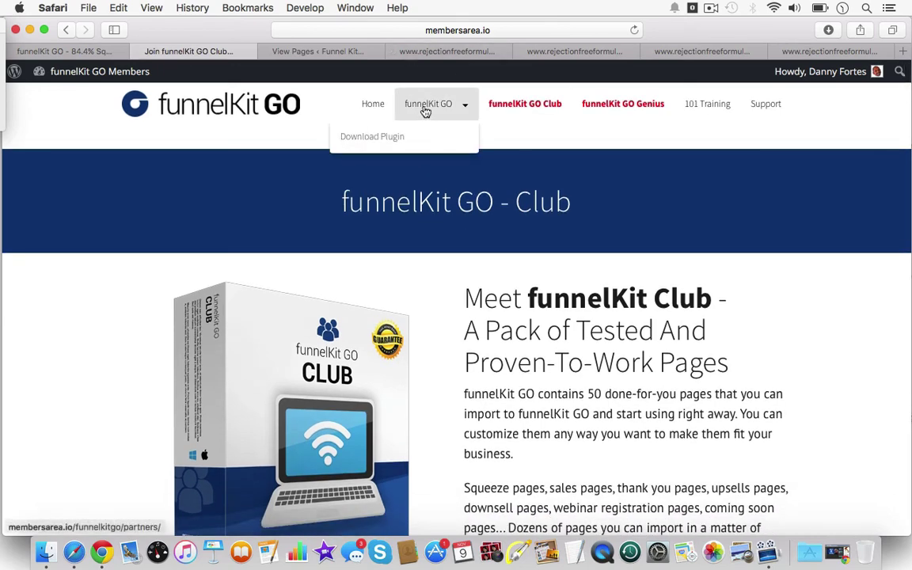
{"action": "left_click", "coordinate": [425, 111]}
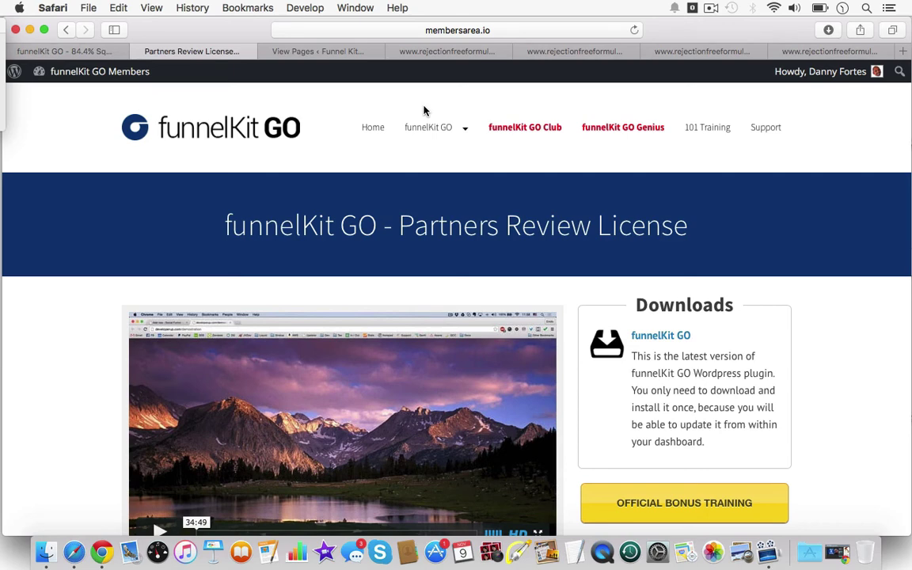
{"action": "key", "text": "super+shift+2"}
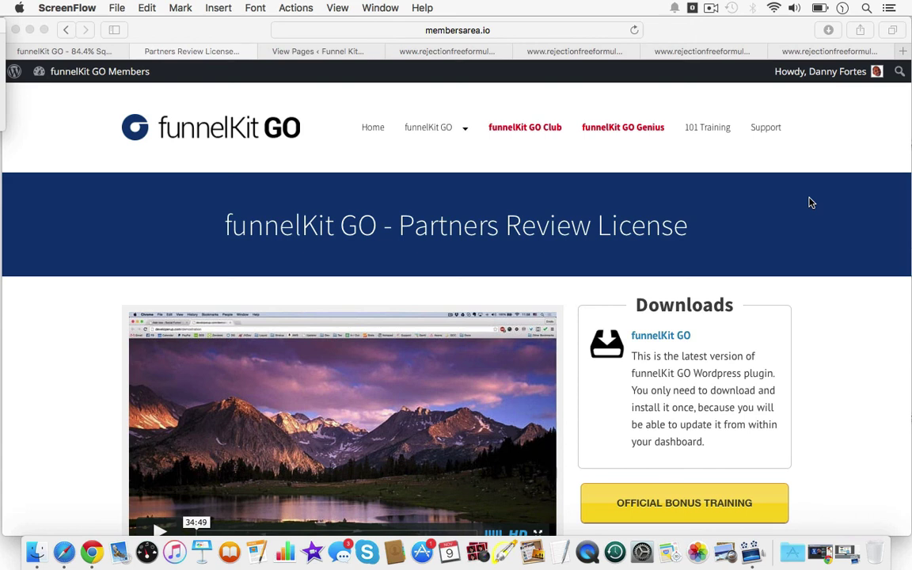
{"action": "scroll", "coordinate": [809, 203], "scroll_direction": "down", "scroll_amount": 1}
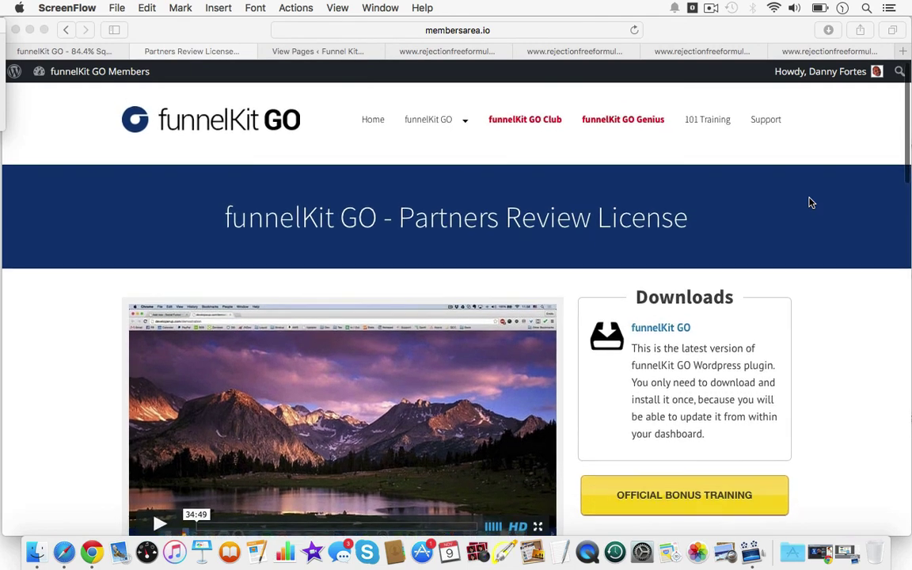